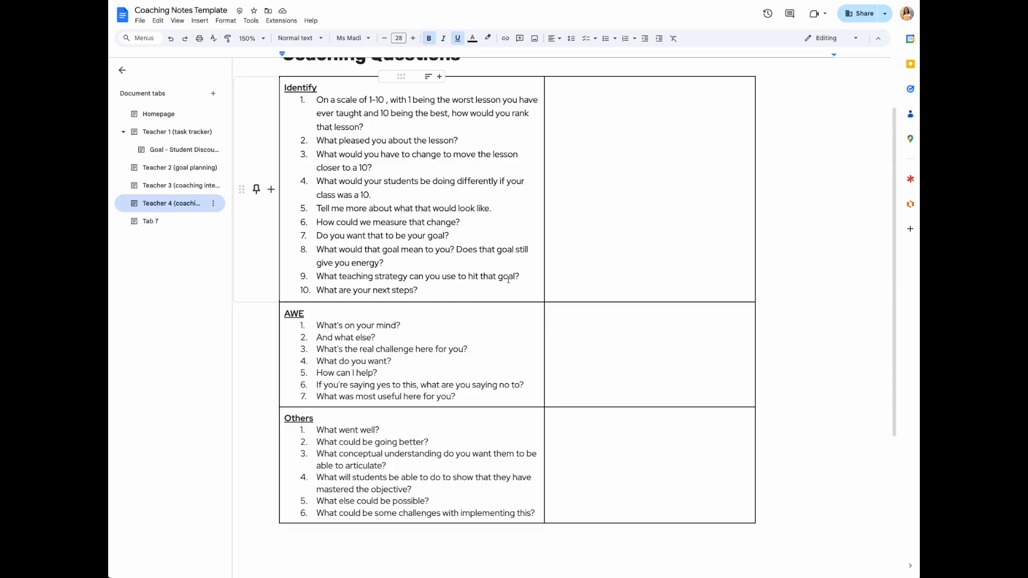
# - Start a new custom building block below the coaching questions table and select the whole table as its content
pyautogui.scroll(-2, 508, 279)
pyautogui.click(436, 504)
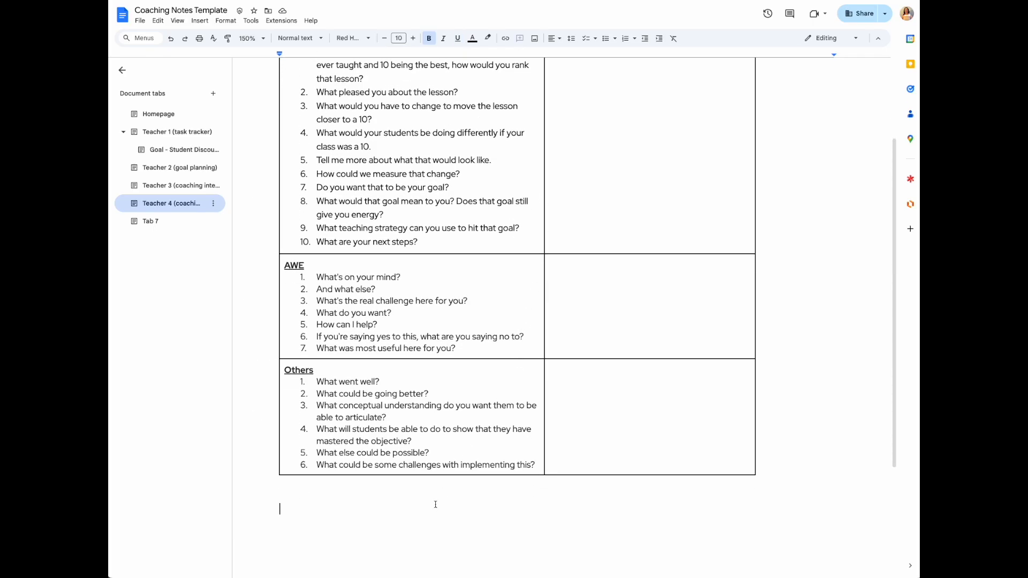
pyautogui.scroll(3, 436, 504)
pyautogui.scroll(-1, 455, 449)
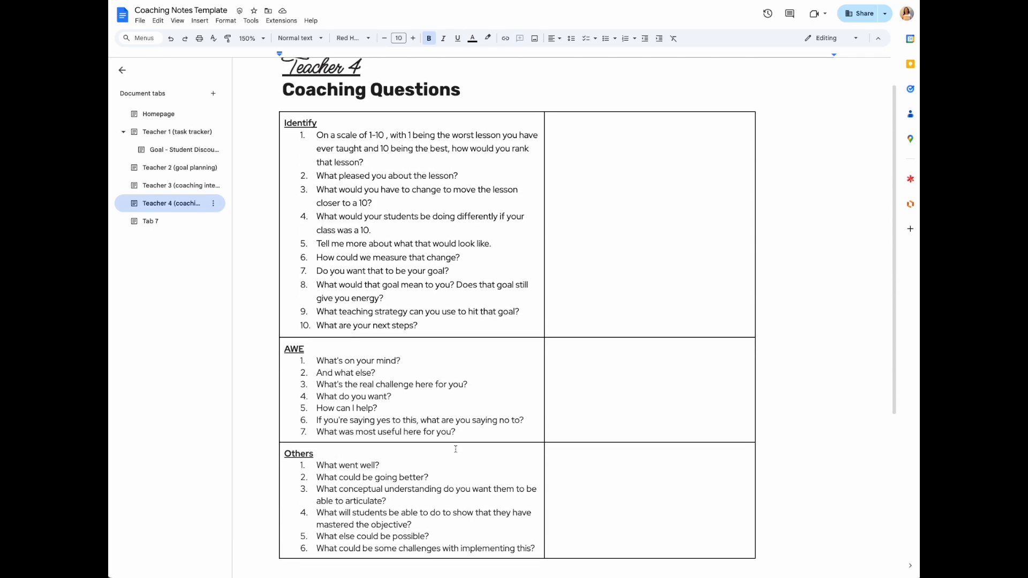
pyautogui.scroll(-1, 455, 449)
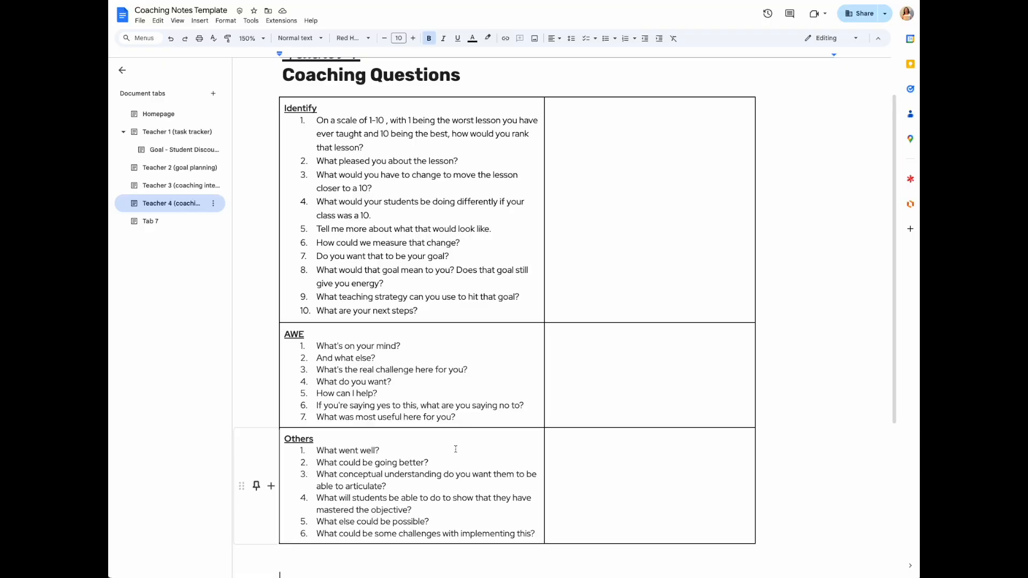
pyautogui.write('@')
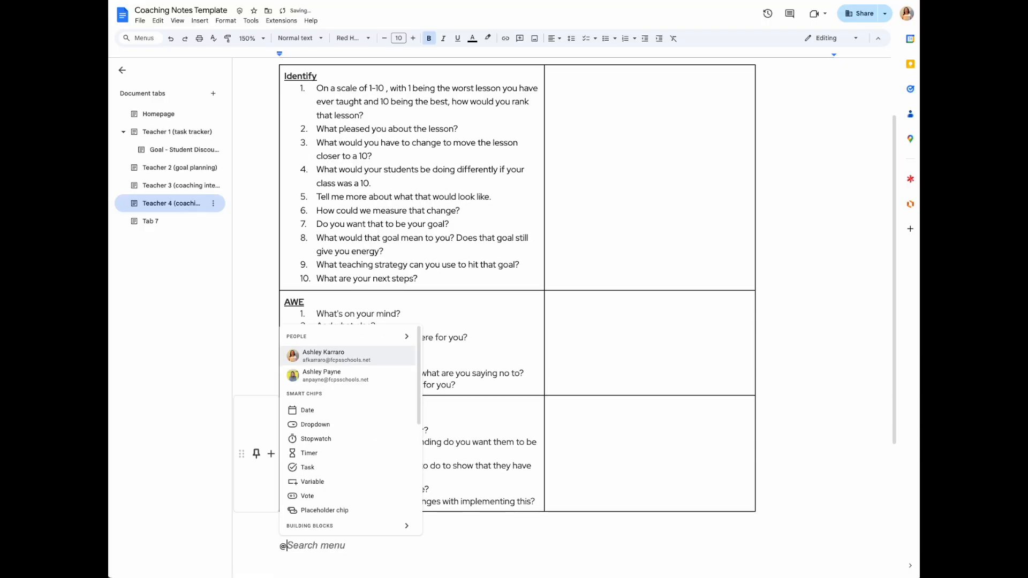
pyautogui.scroll(-1, 388, 421)
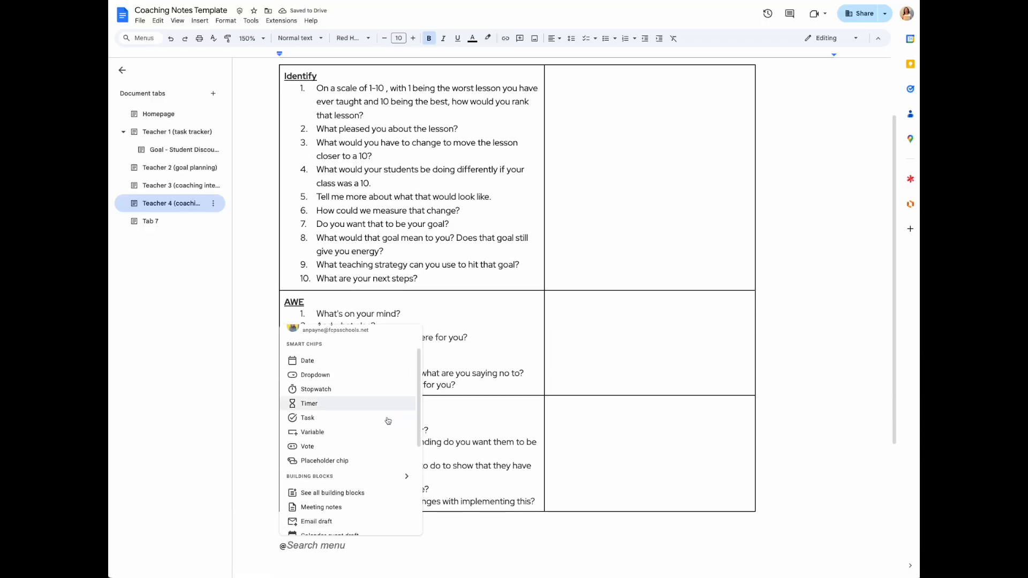
pyautogui.scroll(-1, 384, 424)
pyautogui.scroll(-1, 372, 503)
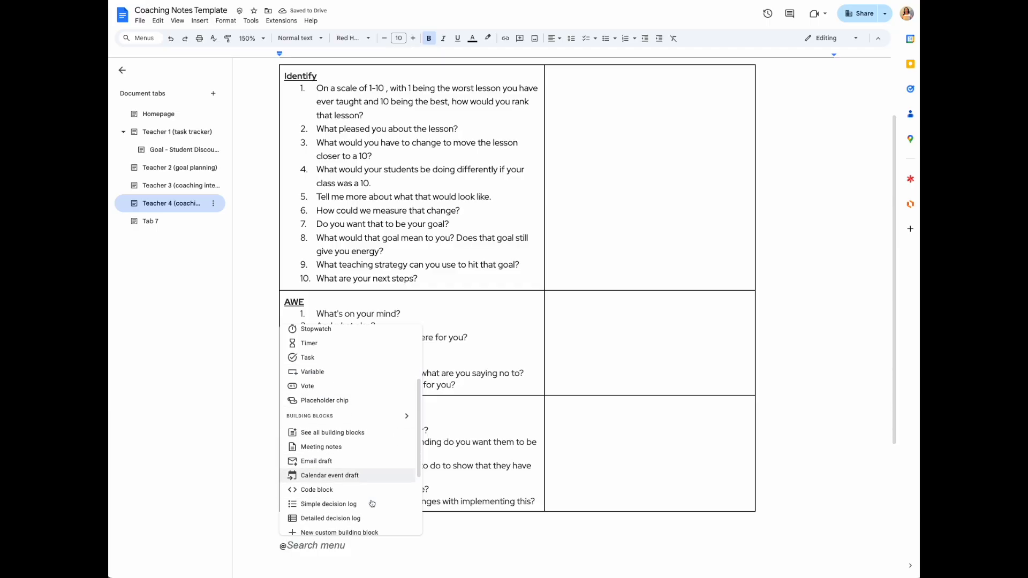
pyautogui.scroll(-1, 378, 418)
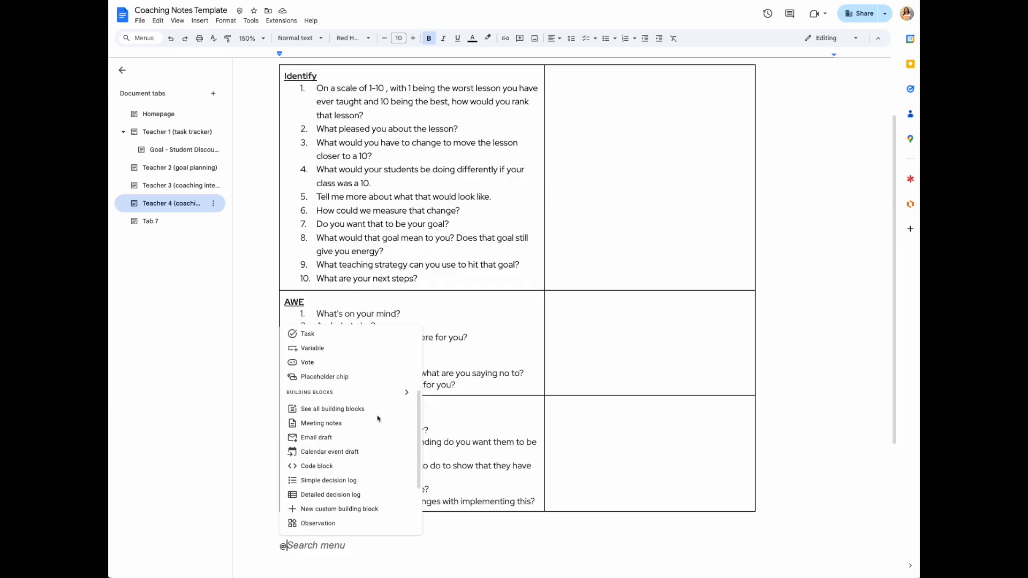
pyautogui.click(347, 509)
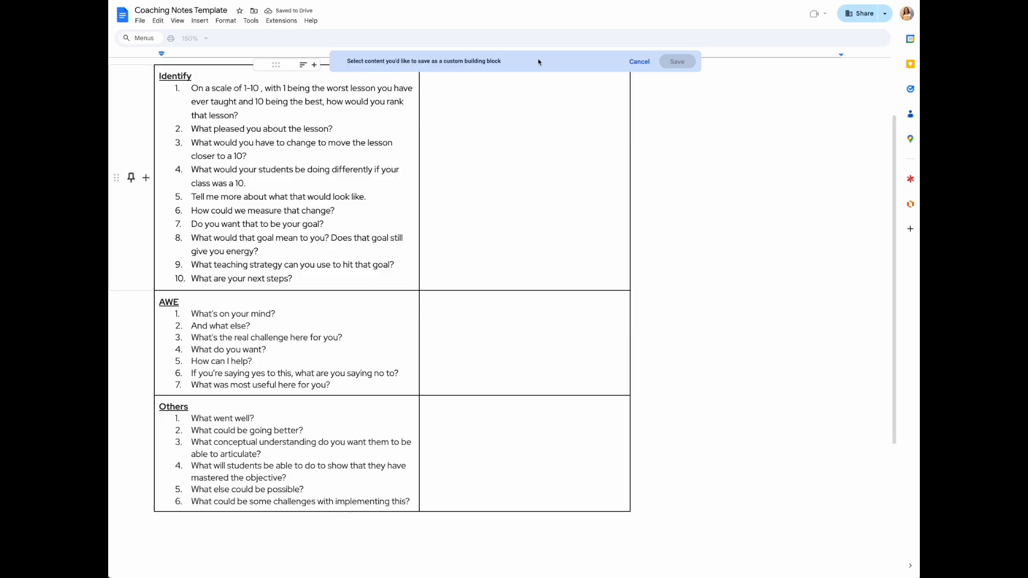
pyautogui.moveTo(162, 72); pyautogui.dragTo(562, 442)
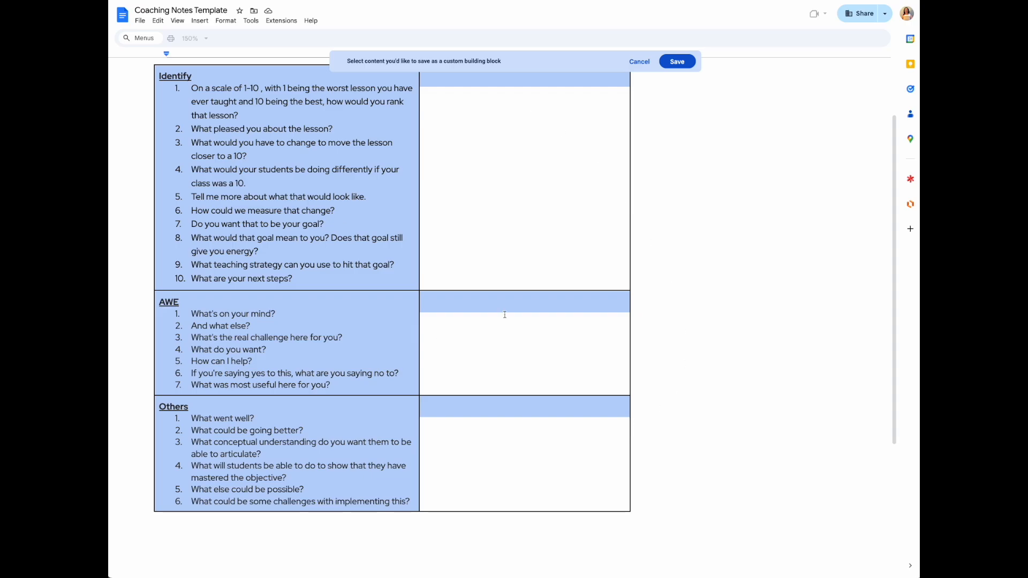
pyautogui.scroll(1, 505, 316)
pyautogui.scroll(1, 518, 213)
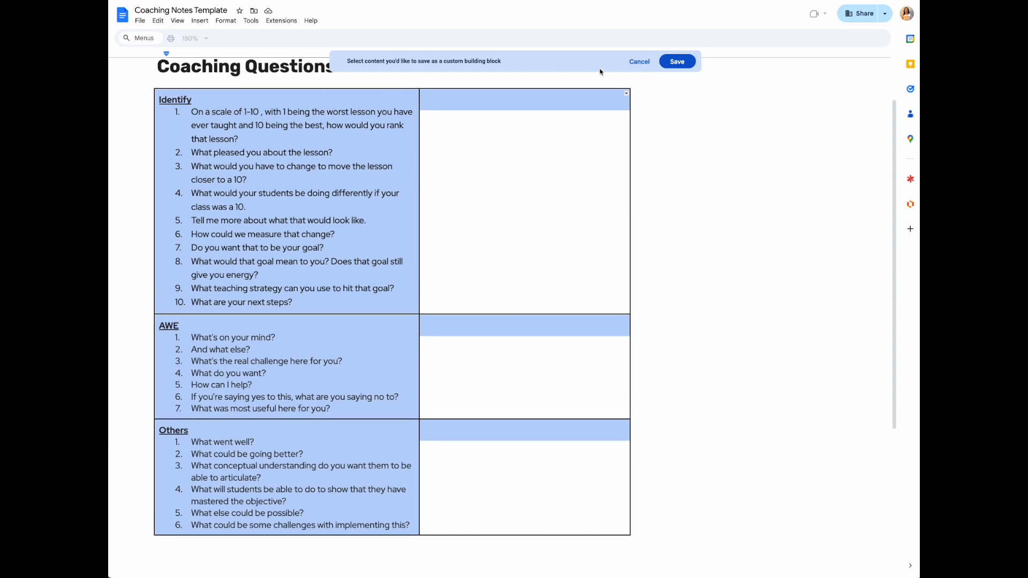
# - Save the selected table as a custom building block named "Coaching Questions"
pyautogui.click(677, 62)
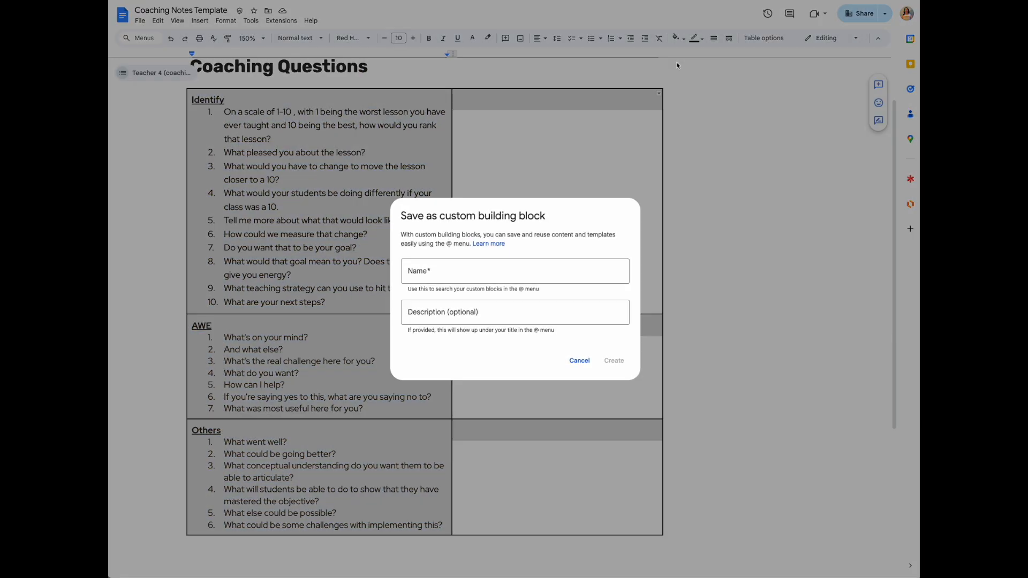
pyautogui.click(477, 268)
pyautogui.write('Coaching Questions')
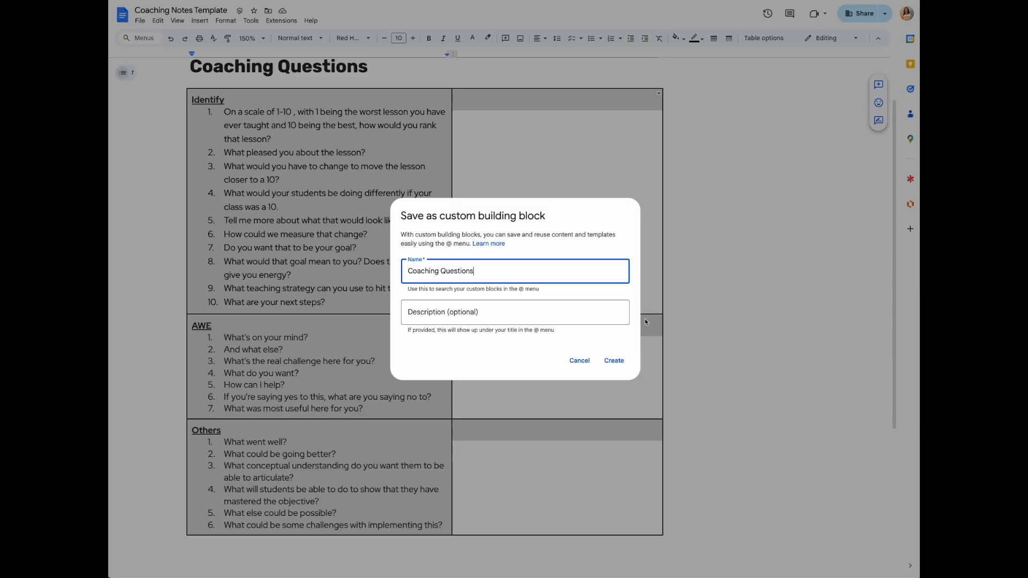
pyautogui.click(614, 362)
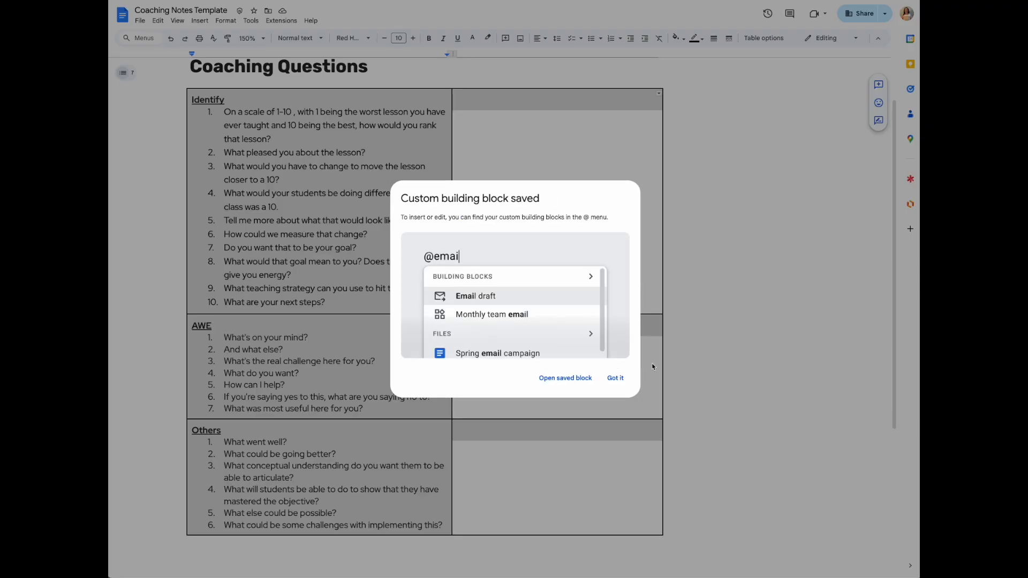
pyautogui.click(616, 378)
# - Insert the Coaching Questions building block into the empty Tab 7
pyautogui.scroll(-3, 502, 251)
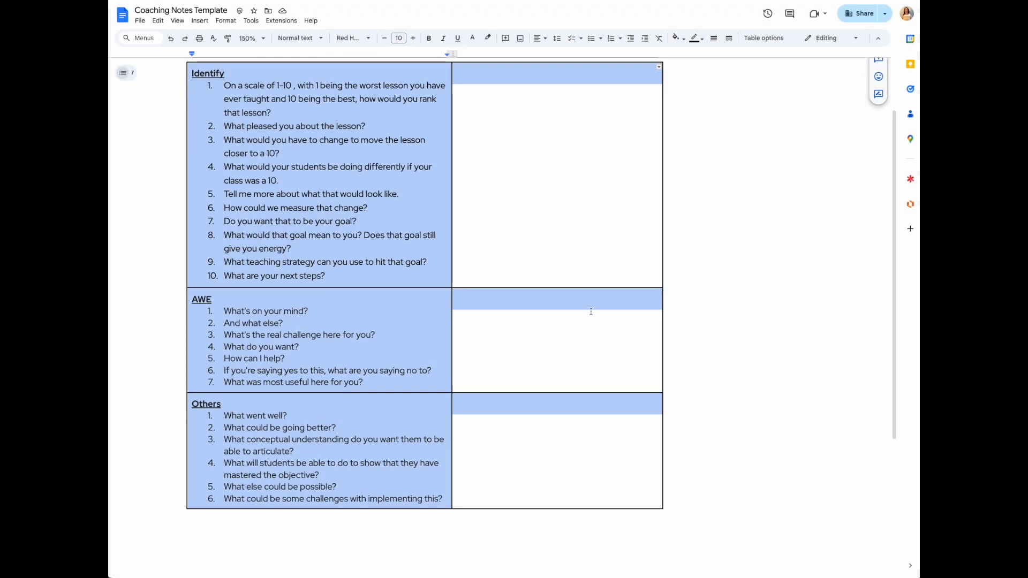
pyautogui.click(378, 426)
pyautogui.click(124, 72)
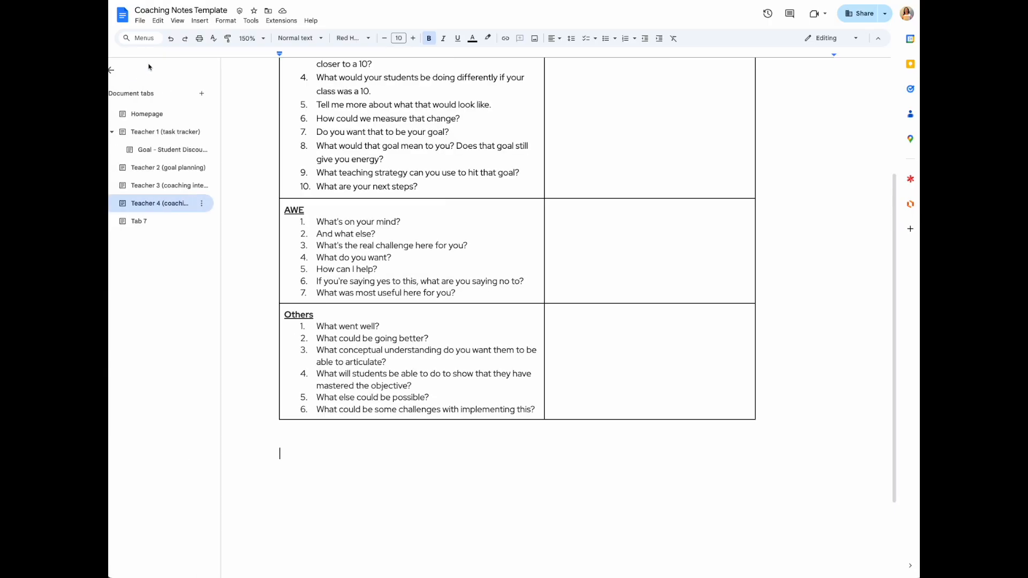
pyautogui.click(164, 222)
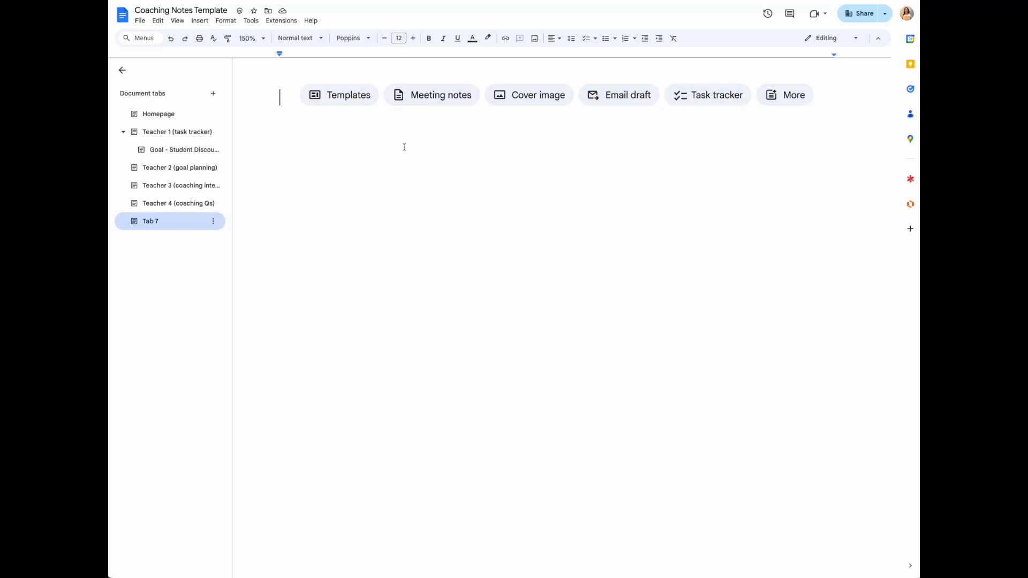
pyautogui.write('@')
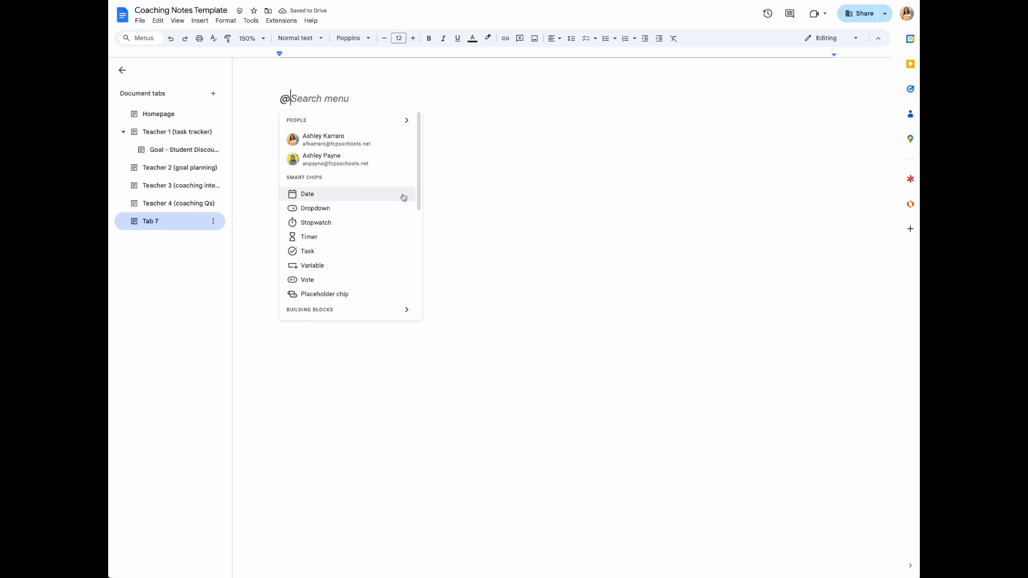
pyautogui.write('coaching qu')
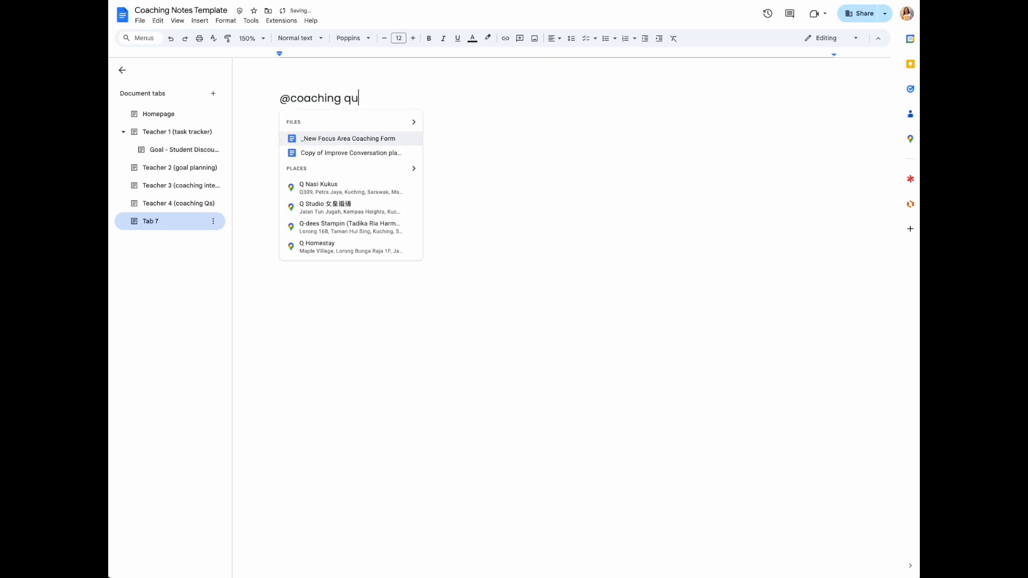
pyautogui.write('estion')
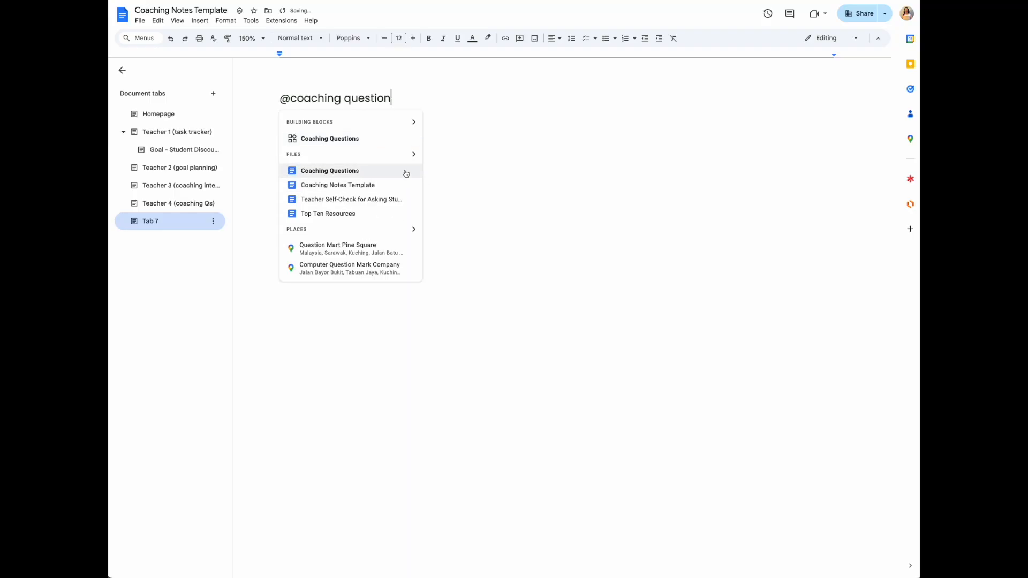
pyautogui.moveTo(386, 142)
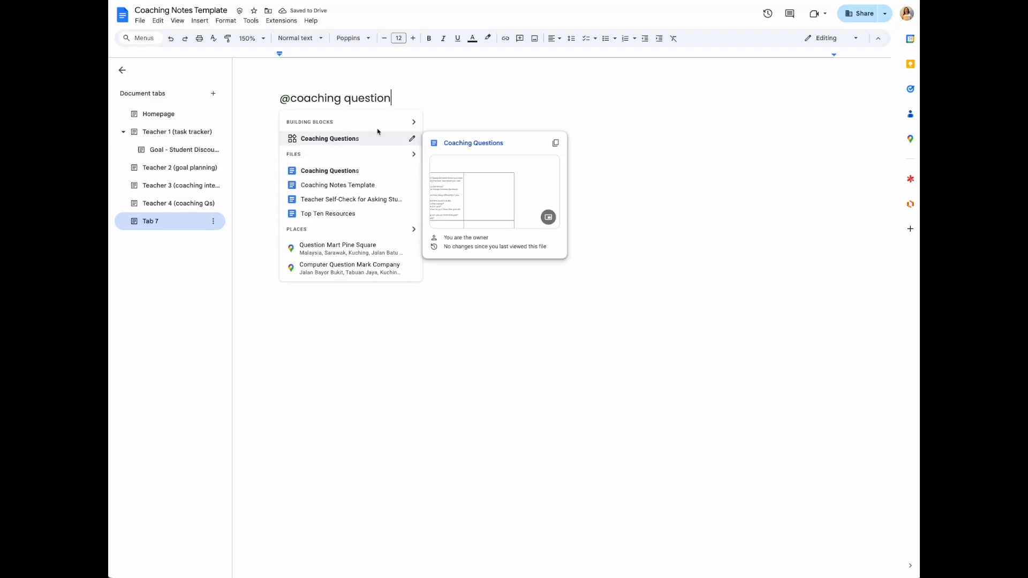
pyautogui.click(316, 138)
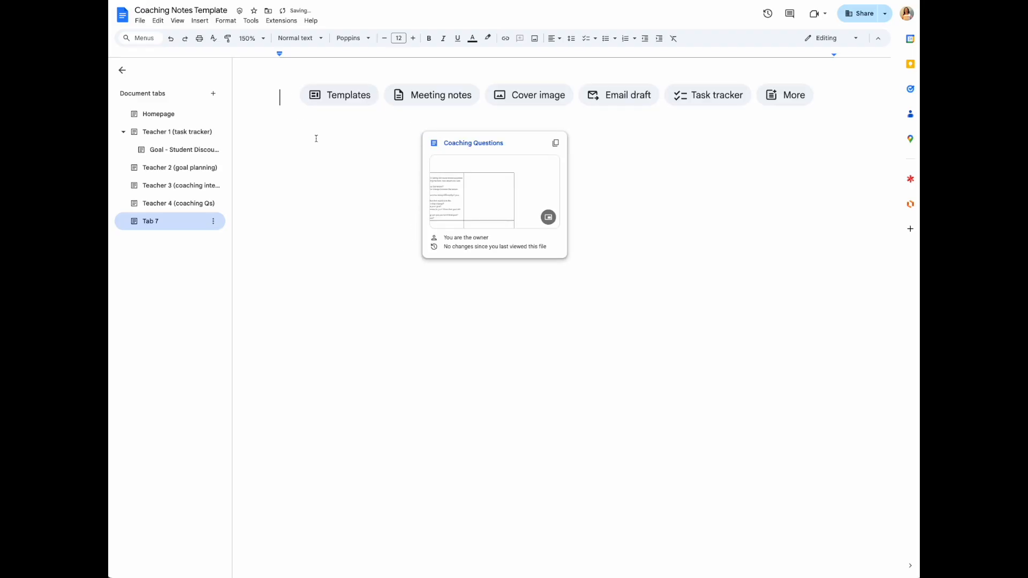
pyautogui.scroll(-3, 494, 207)
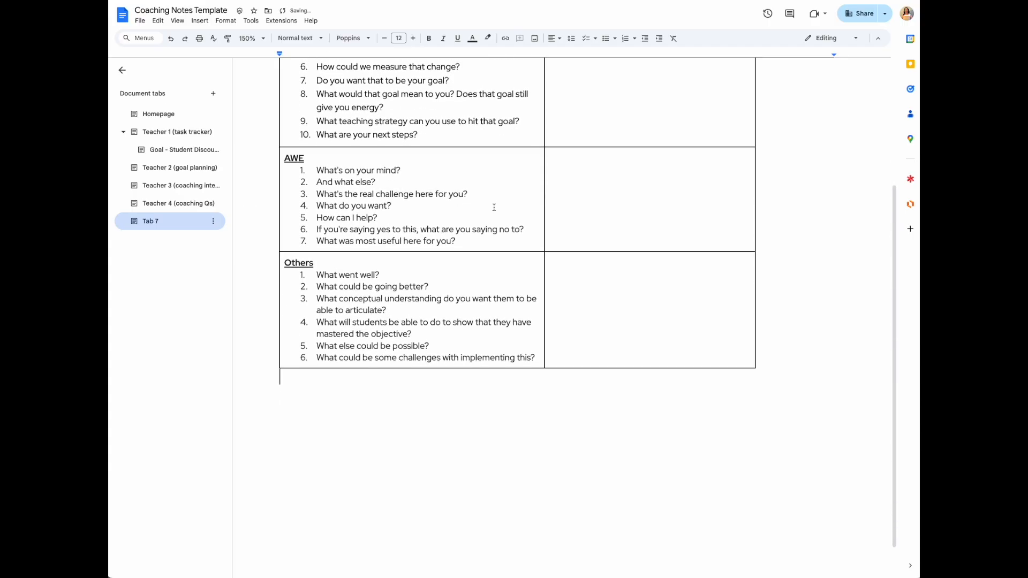
pyautogui.scroll(3, 495, 208)
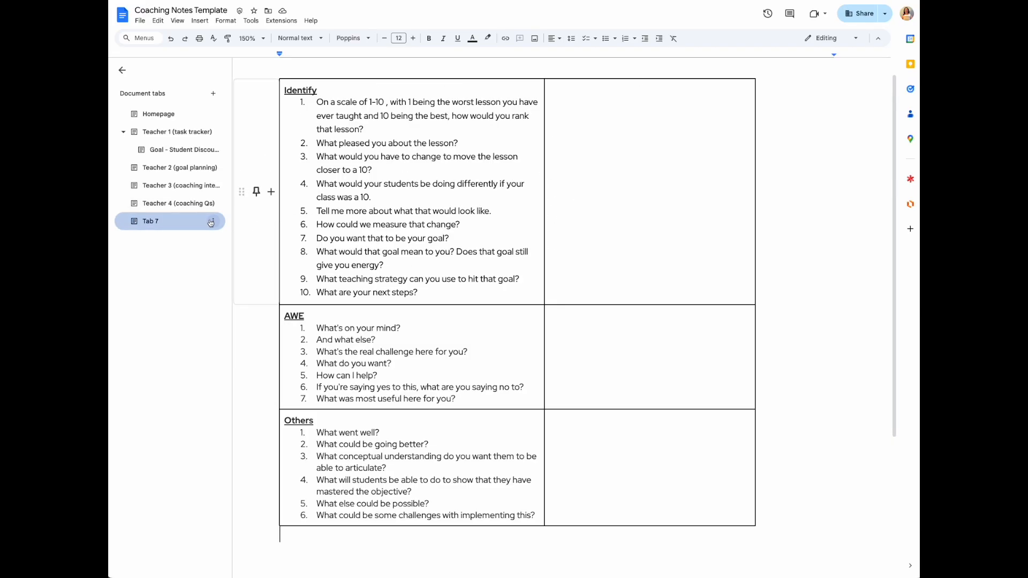
# - In the Teacher 3 tab, start a new custom building block and select the Coaching Interaction heading with its table
pyautogui.click(177, 190)
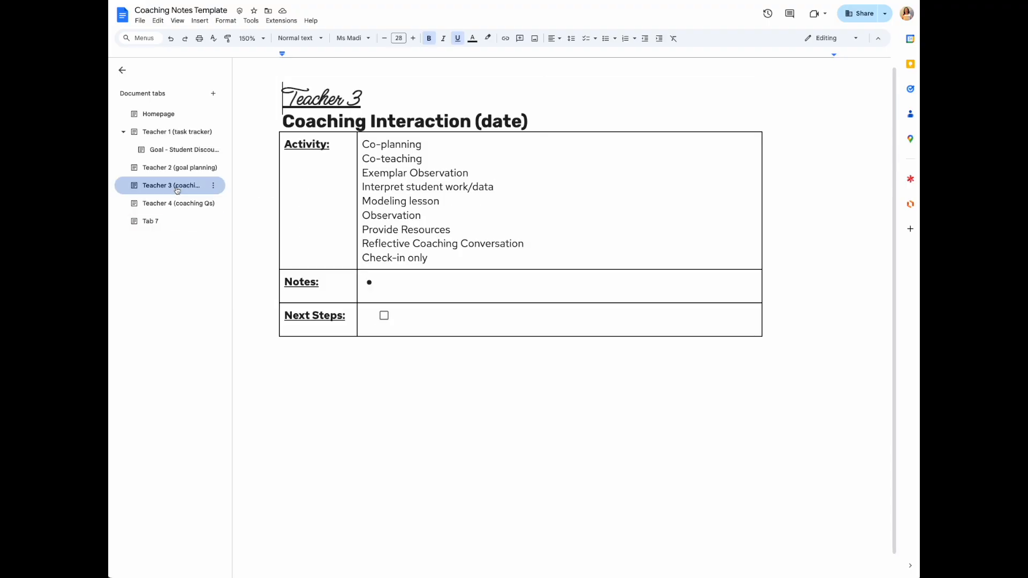
pyautogui.click(414, 360)
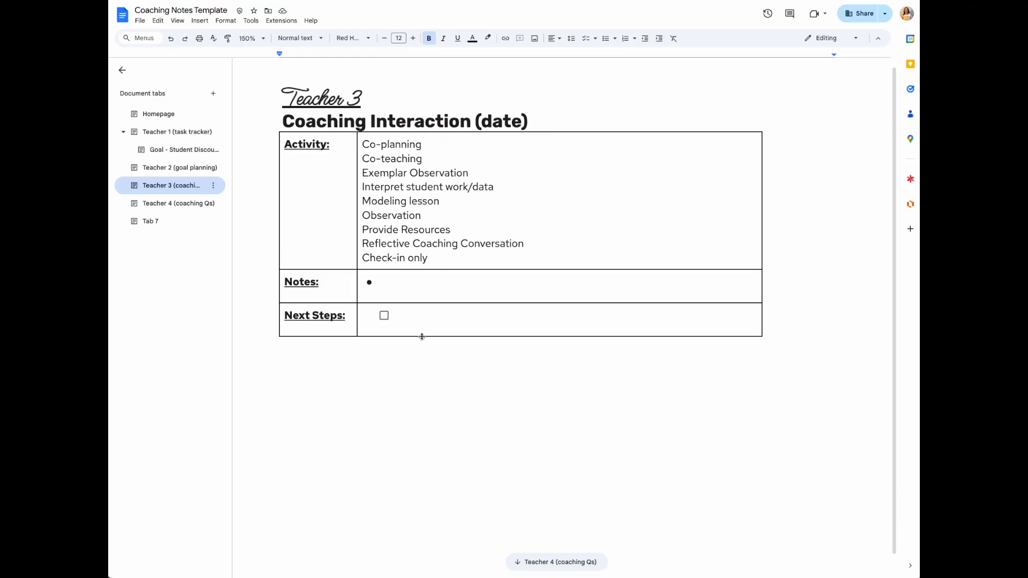
pyautogui.write('@')
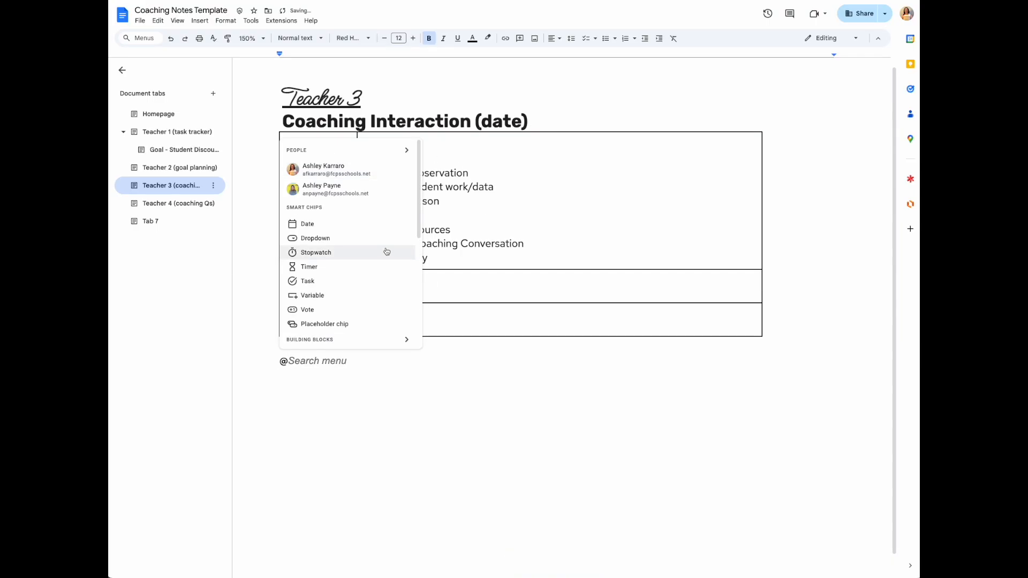
pyautogui.scroll(-4, 386, 250)
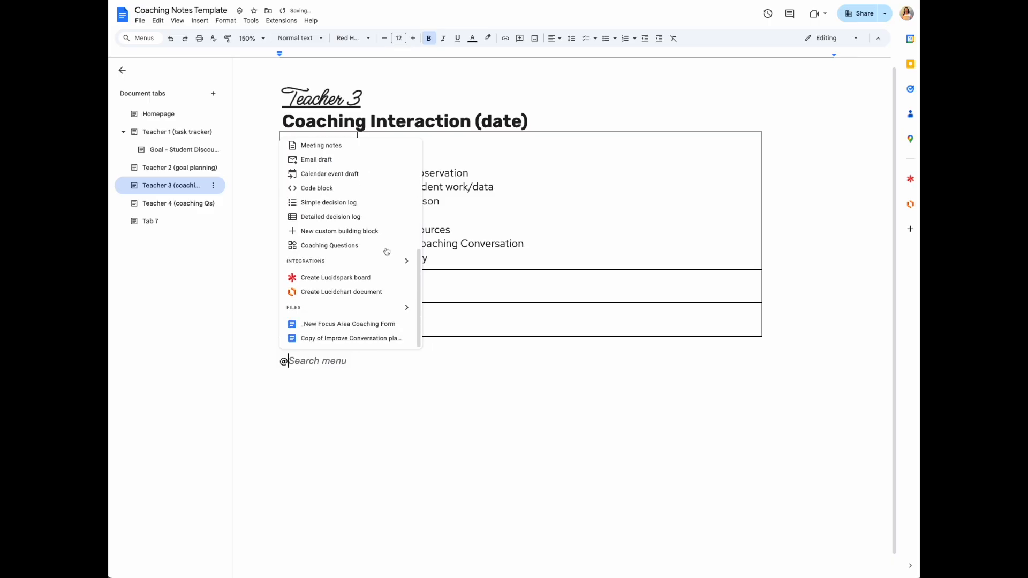
pyautogui.click(339, 236)
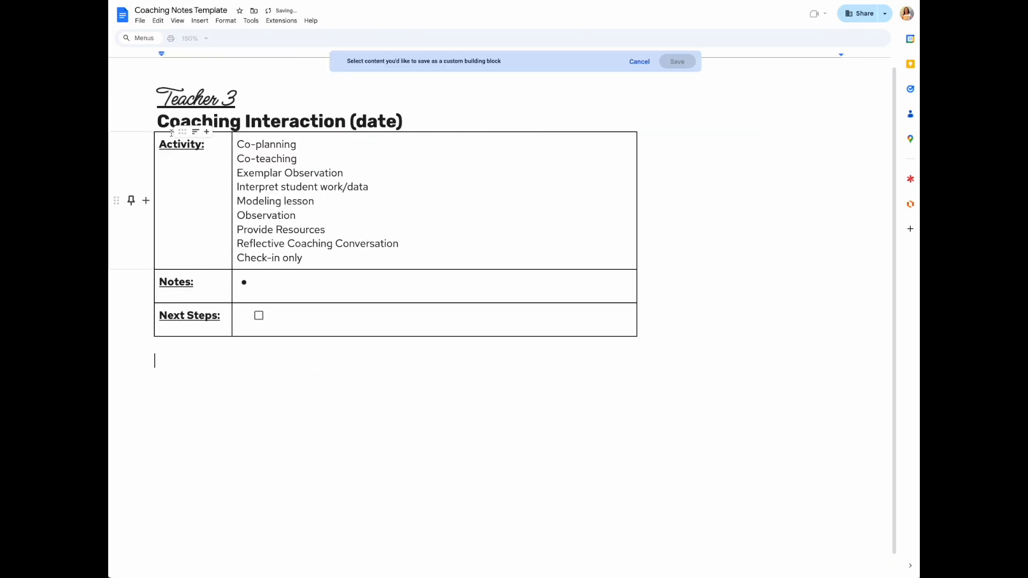
pyautogui.moveTo(161, 121); pyautogui.dragTo(405, 280)
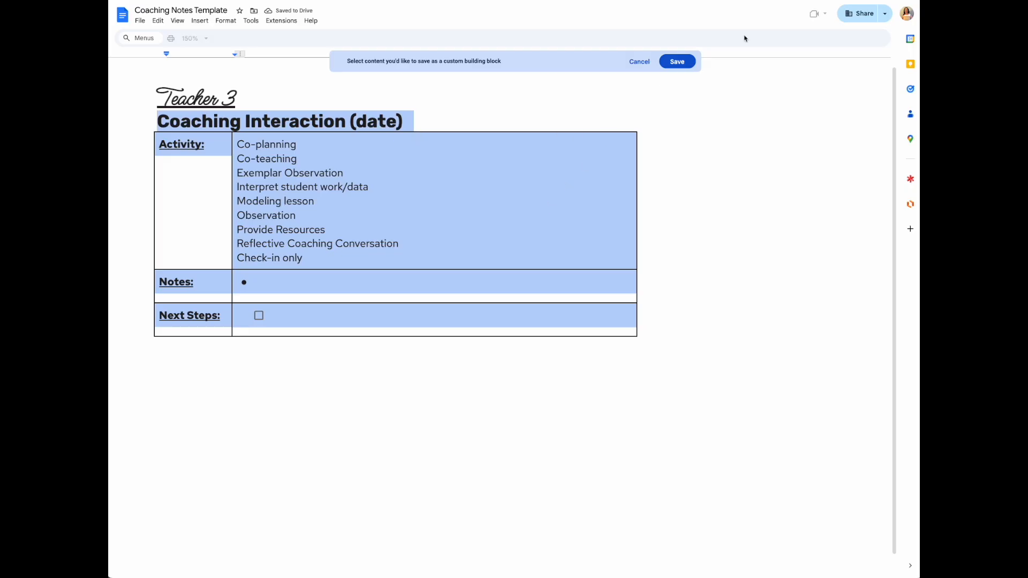
# - Save the selected heading and table as a custom building block named "Coaching Interaction"
pyautogui.click(677, 61)
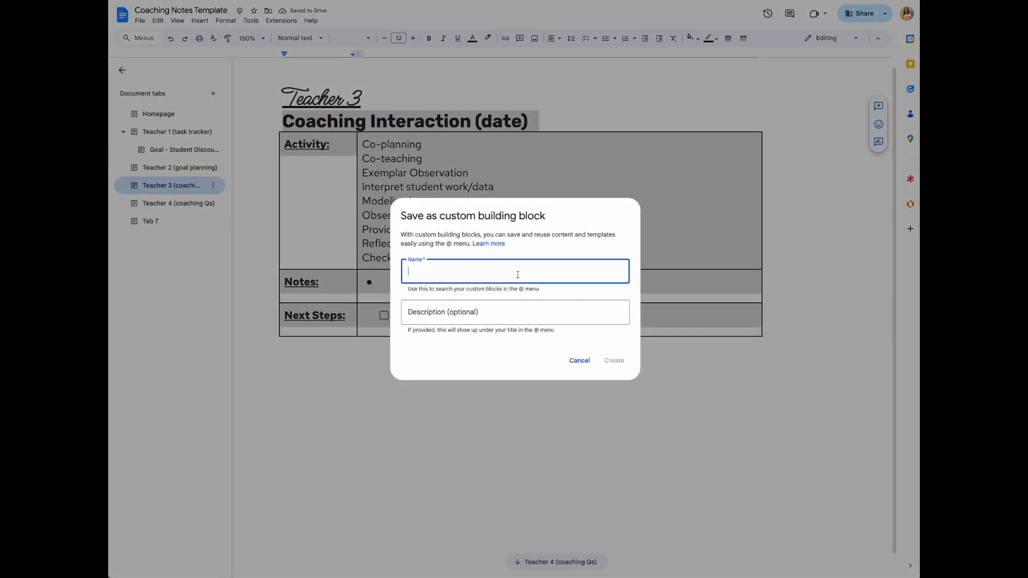
pyautogui.write('Coaching Interaction')
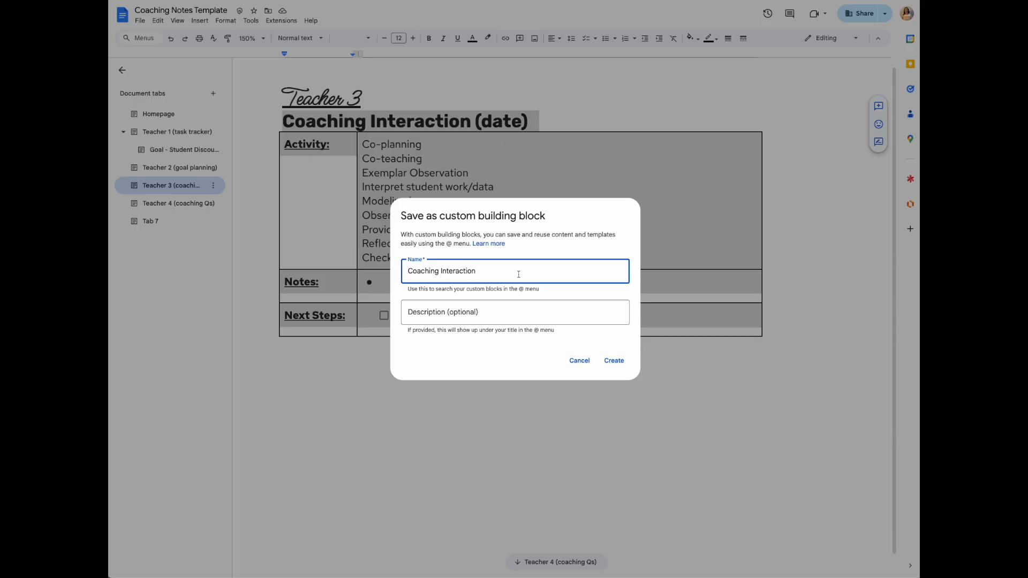
pyautogui.click(613, 361)
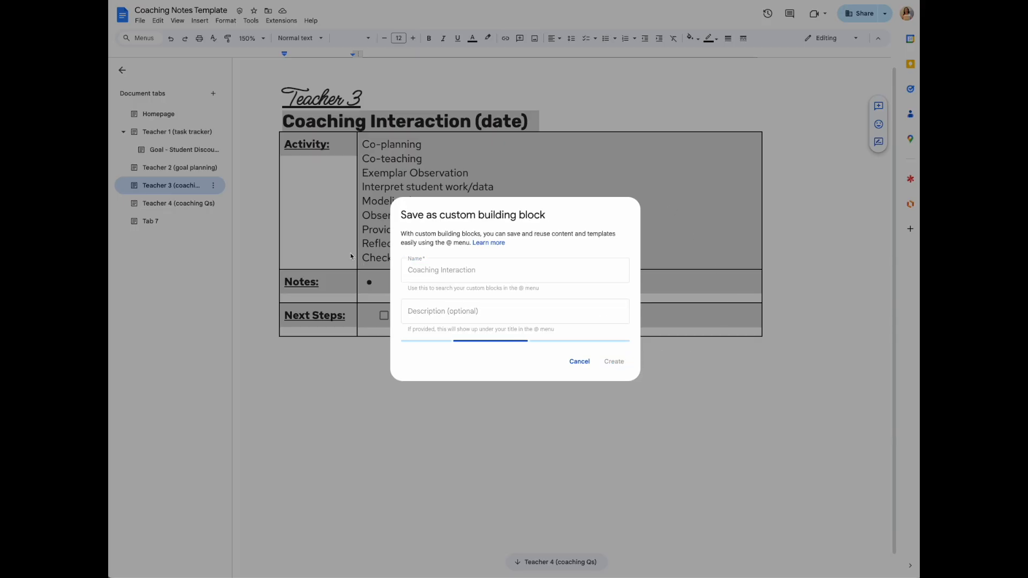
pyautogui.click(615, 378)
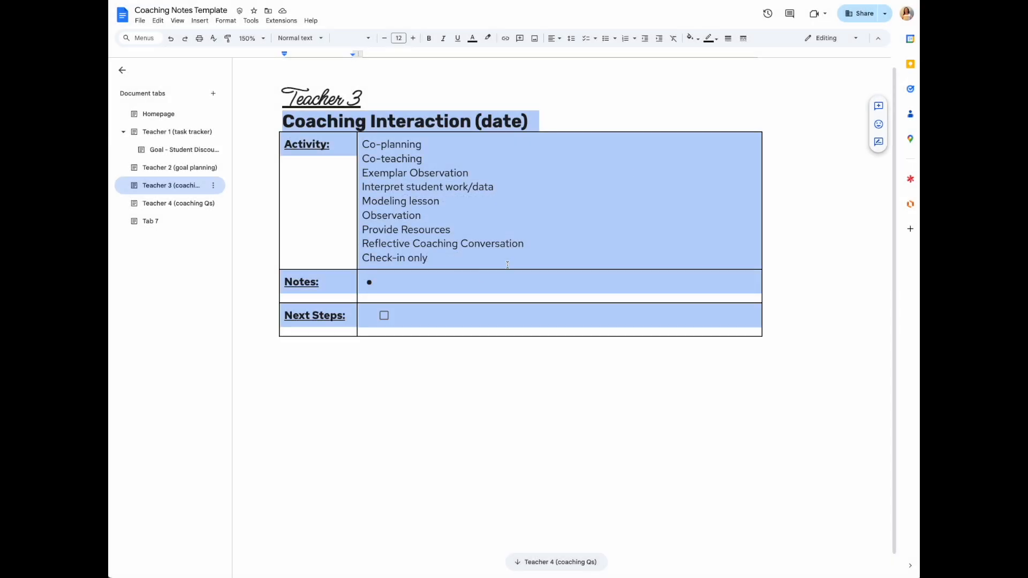
# - Delete the Coaching Interaction heading and its entire table from the Teacher 3 tab
pyautogui.press('Delete')
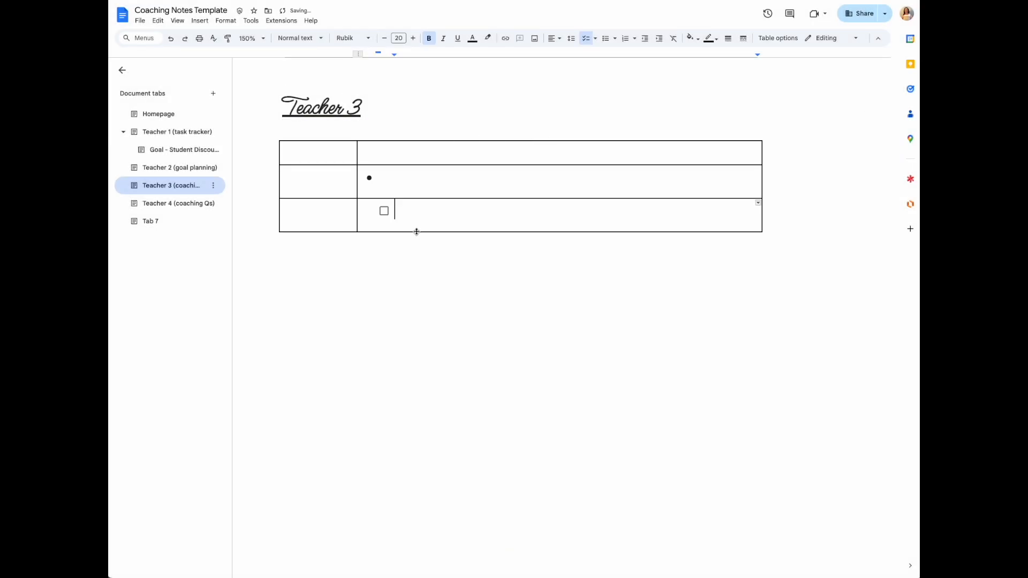
pyautogui.moveTo(434, 257); pyautogui.dragTo(320, 161)
pyautogui.click(320, 160)
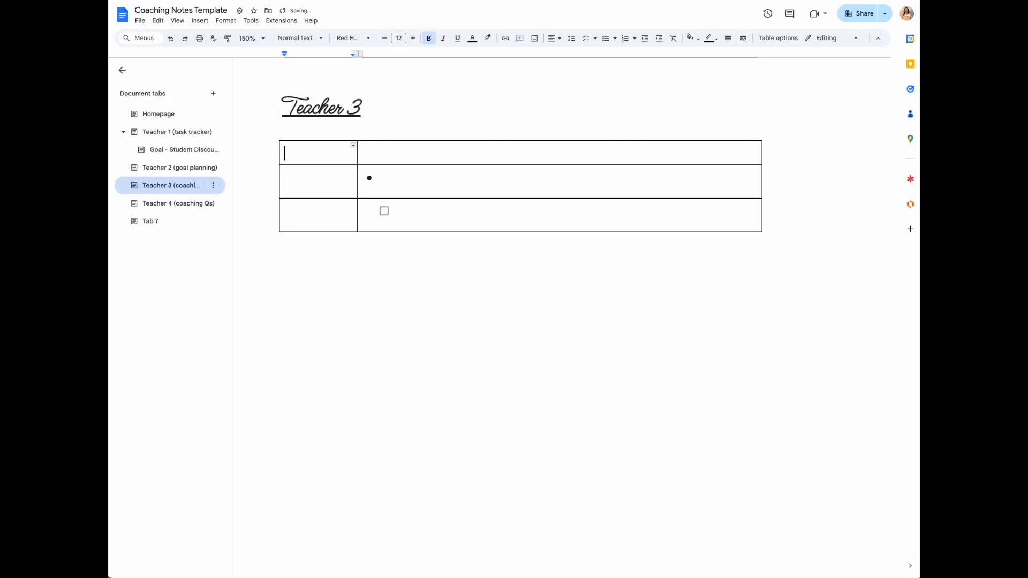
pyautogui.rightClick(404, 187)
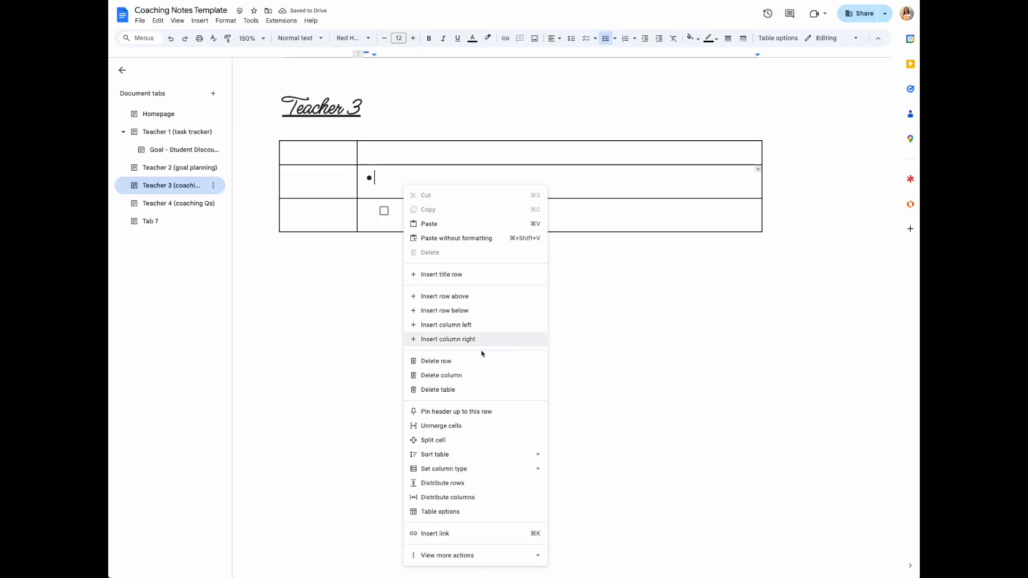
pyautogui.click(471, 391)
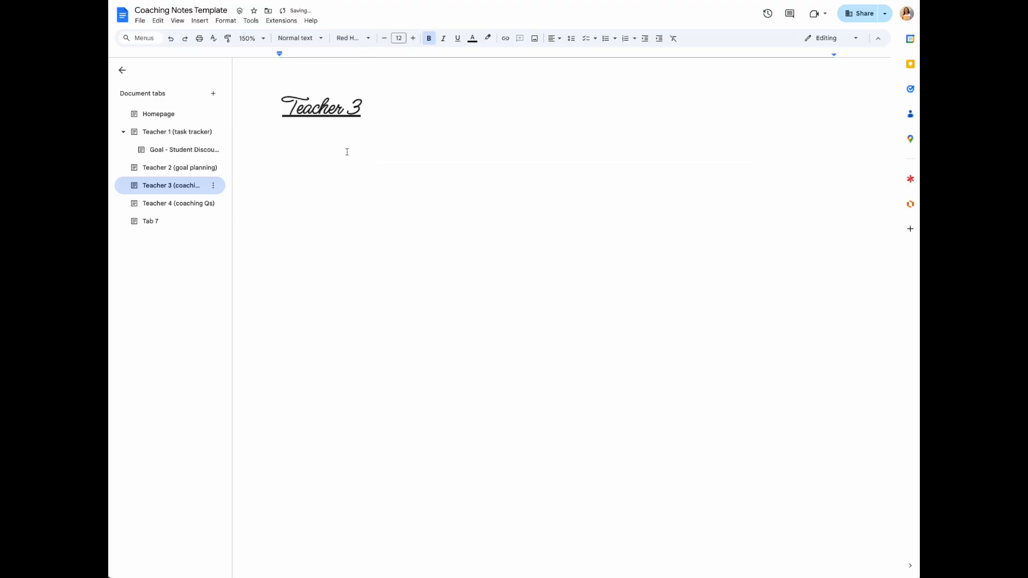
# - Insert the saved Coaching Interaction building block below the Teacher 3 title
pyautogui.write('@coachin')
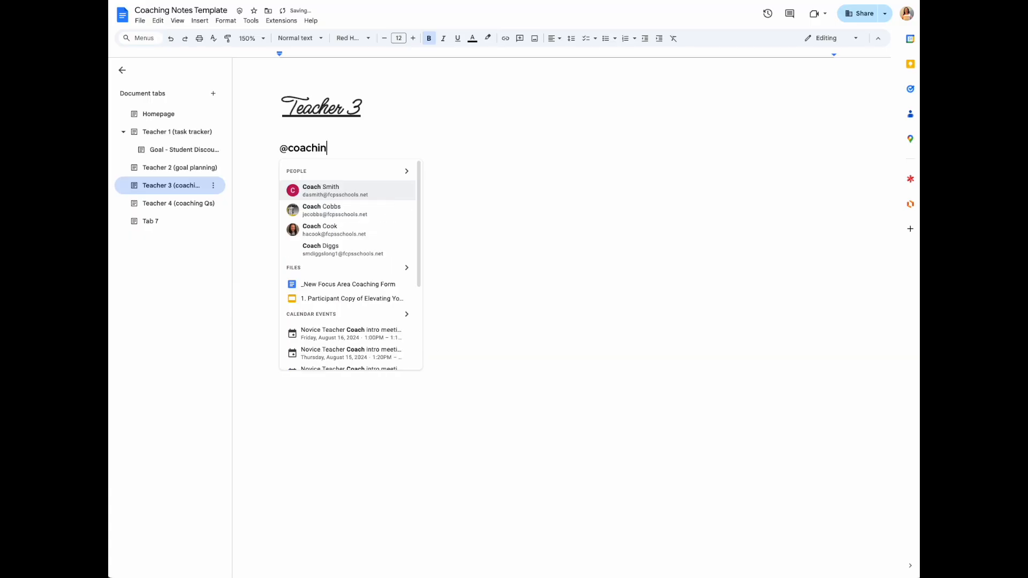
pyautogui.write('g inter')
pyautogui.moveTo(345, 194)
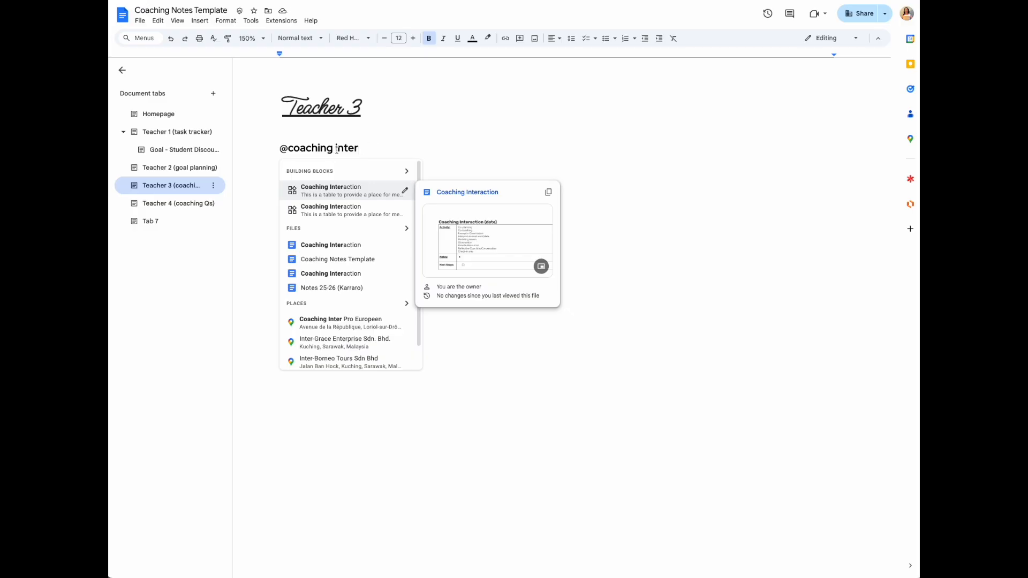
pyautogui.click(337, 189)
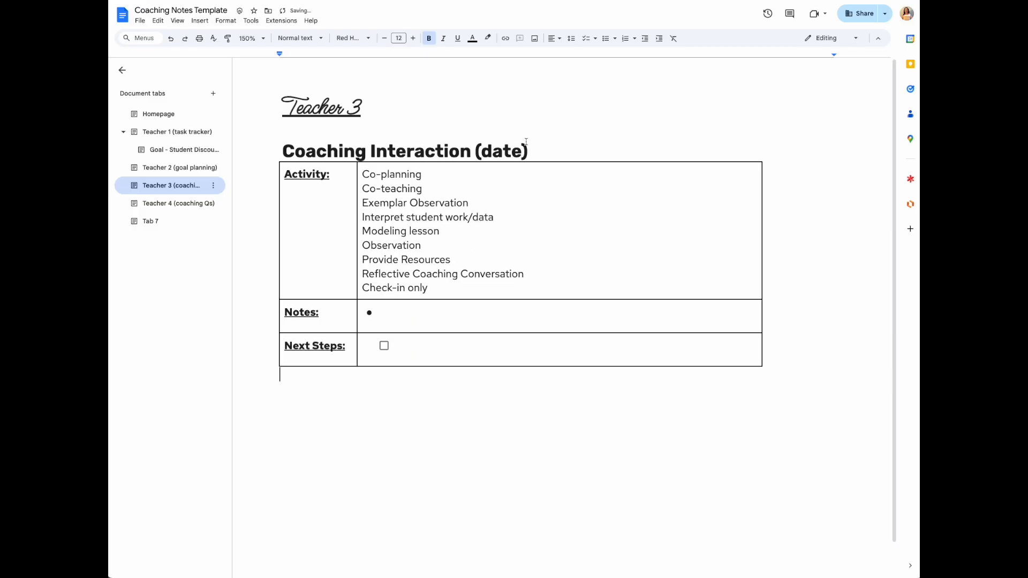
# - Set the Coaching Interaction heading's date to 10/15 and trim the Activity list to Co-planning only
pyautogui.doubleClick(494, 156)
pyautogui.write('10/15')
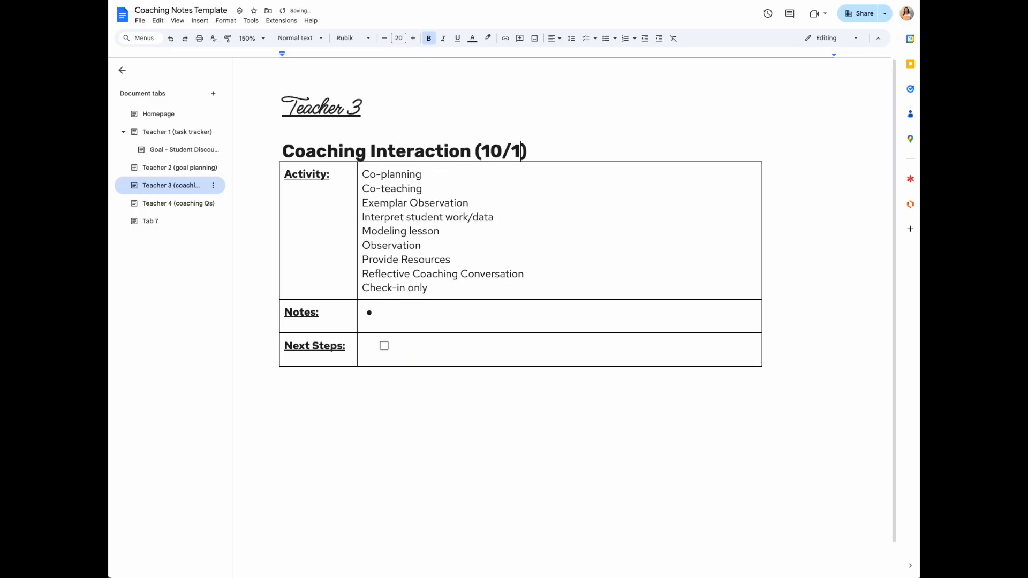
pyautogui.moveTo(375, 173); pyautogui.dragTo(429, 177)
pyautogui.click(401, 189)
pyautogui.moveTo(368, 190); pyautogui.dragTo(493, 292)
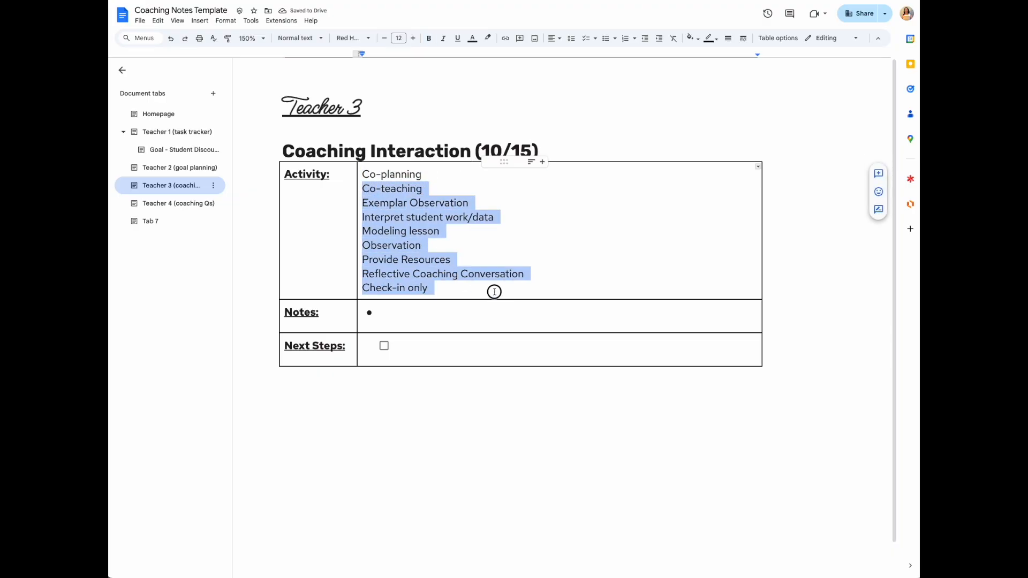
pyautogui.press('BackSpace')
pyautogui.press('BackSpace')
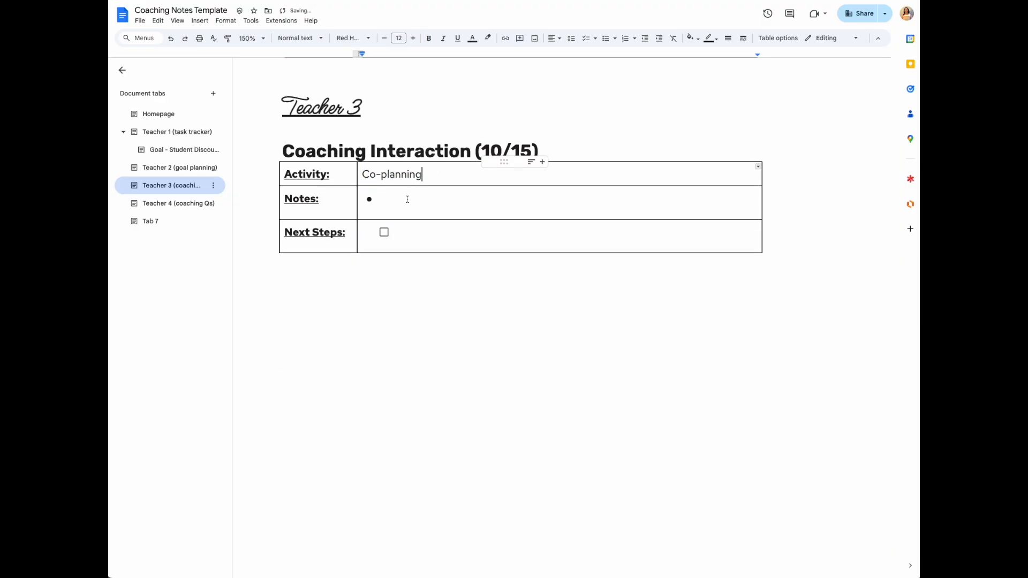
# - Fill the Notes bullet with "Jkdfjkdla ;jdfk" and the Next Steps checklist item with "I need to schedule an observation"
pyautogui.doubleClick(411, 204)
pyautogui.click(410, 204)
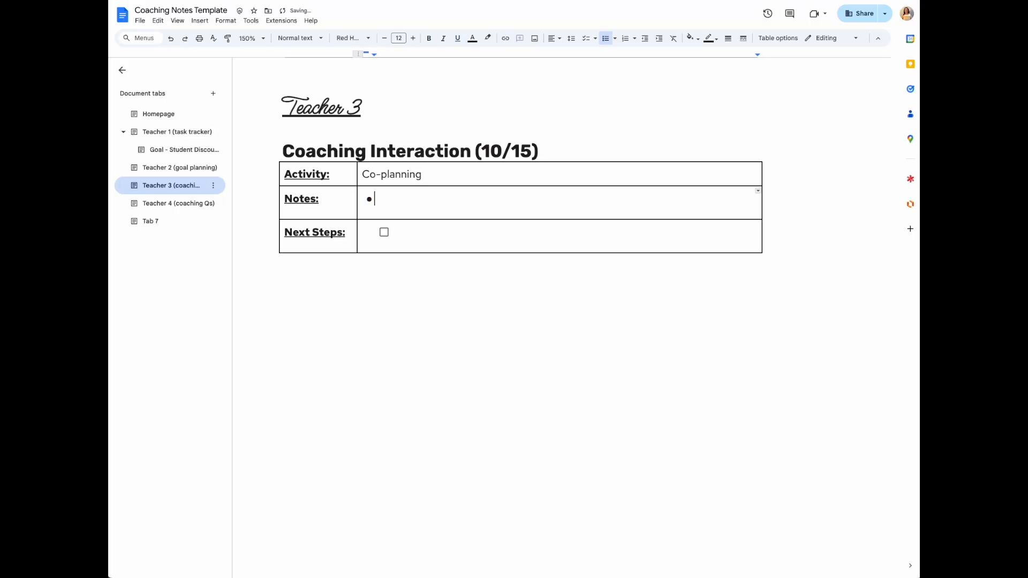
pyautogui.write('Jkdfjkdla ;jdfk')
pyautogui.click(396, 232)
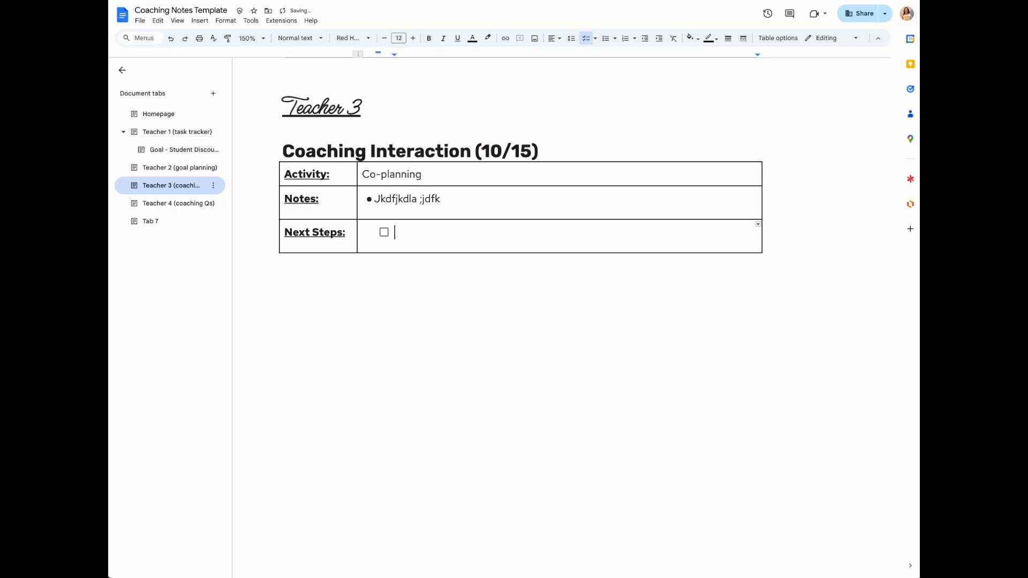
pyautogui.write('I need to schedu')
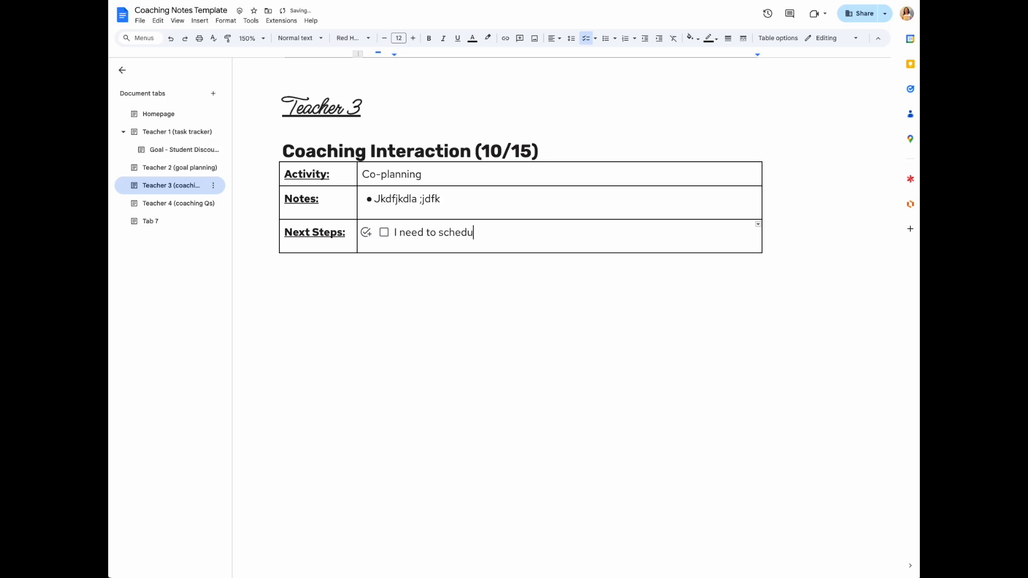
pyautogui.write('le an observation')
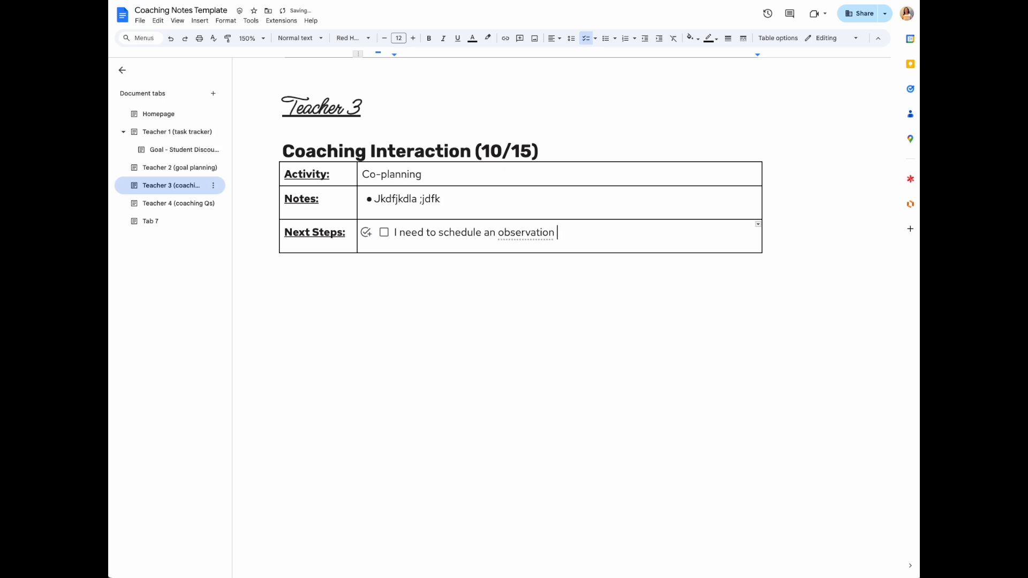
pyautogui.click(727, 323)
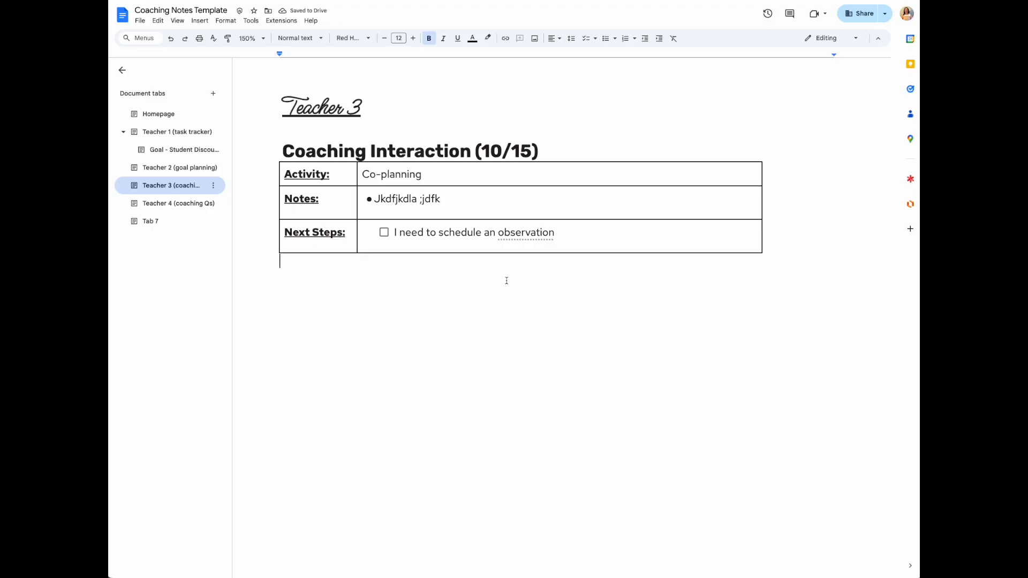
# - Examine the goal planning table and its dated note sections in the Teacher 2 tab
pyautogui.click(172, 168)
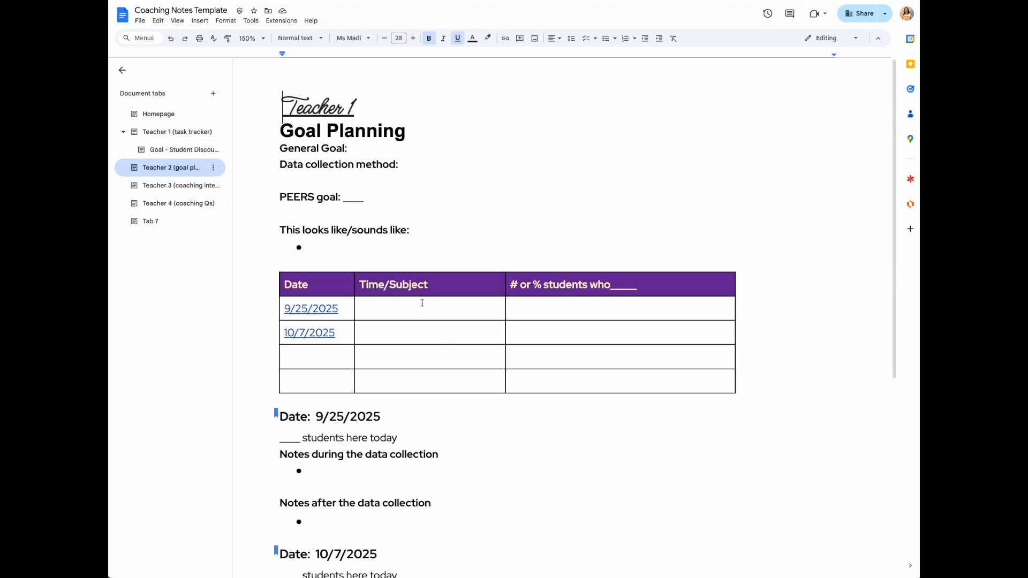
pyautogui.scroll(-1, 456, 423)
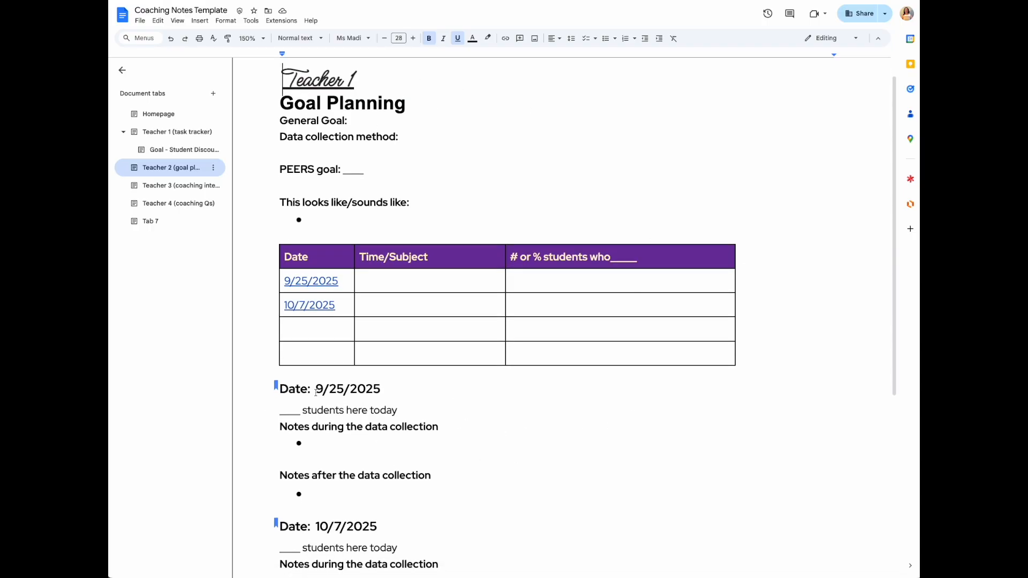
pyautogui.scroll(-3, 555, 226)
pyautogui.scroll(4, 551, 292)
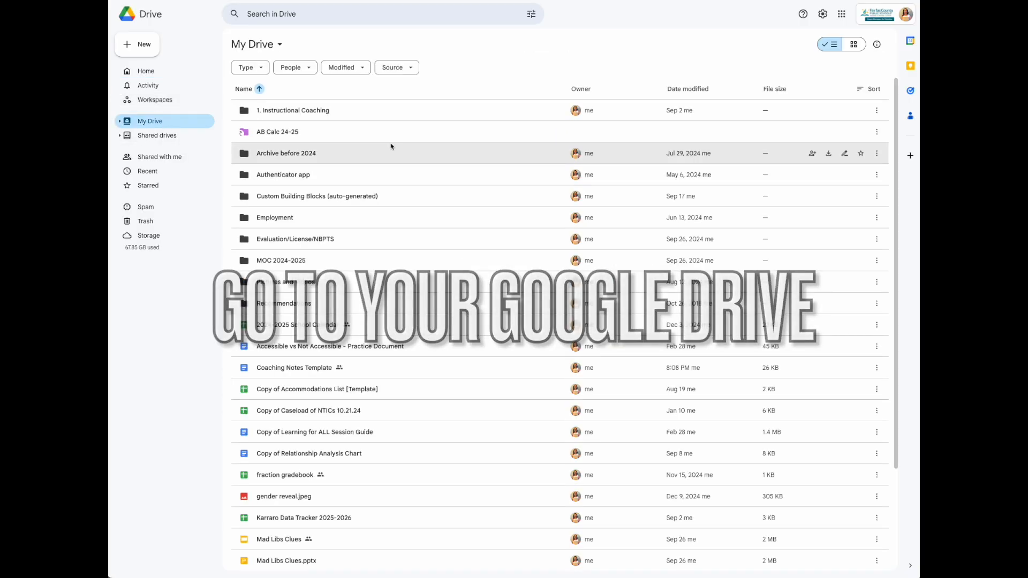
# - In Google Drive, open the Observation file from the Custom Building Blocks (auto-generated) folder
pyautogui.doubleClick(378, 196)
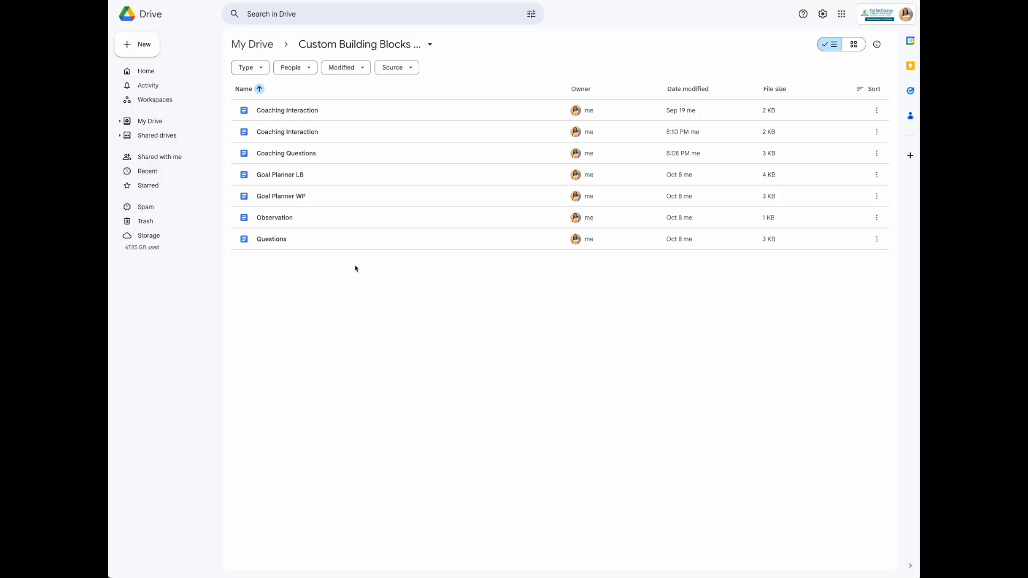
pyautogui.doubleClick(345, 221)
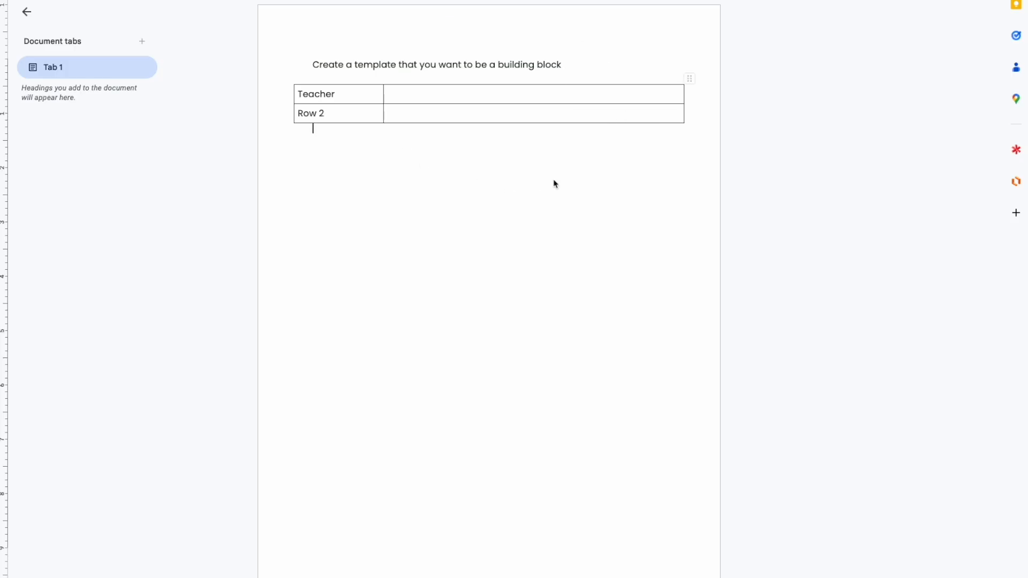
# - Label the table's header cells "Teacher Moves" and "Student Moves", and clear the "Row 2" text
pyautogui.click(363, 95)
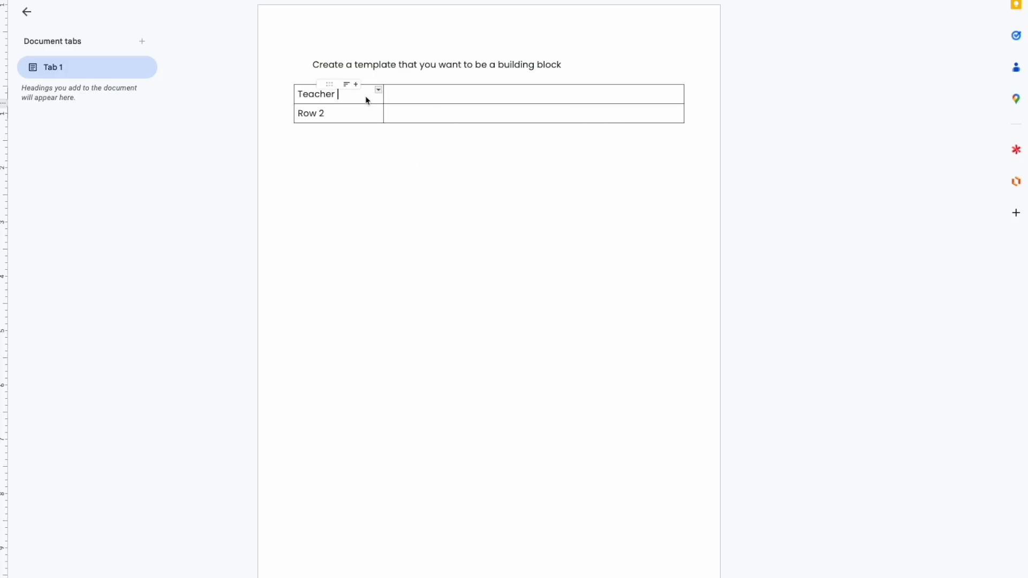
pyautogui.write('Moves')
pyautogui.press('Tab')
pyautogui.write('Student Moves')
pyautogui.press('Tab')
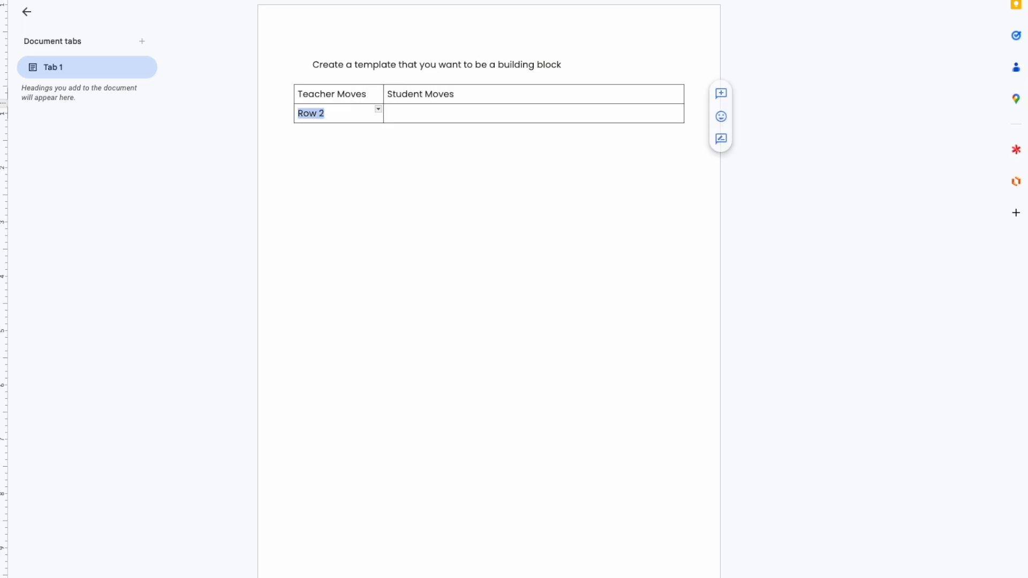
pyautogui.press('BackSpace')
# - Widen the table's first column and add a merged third row labelled "Reflection:"
pyautogui.click(383, 100)
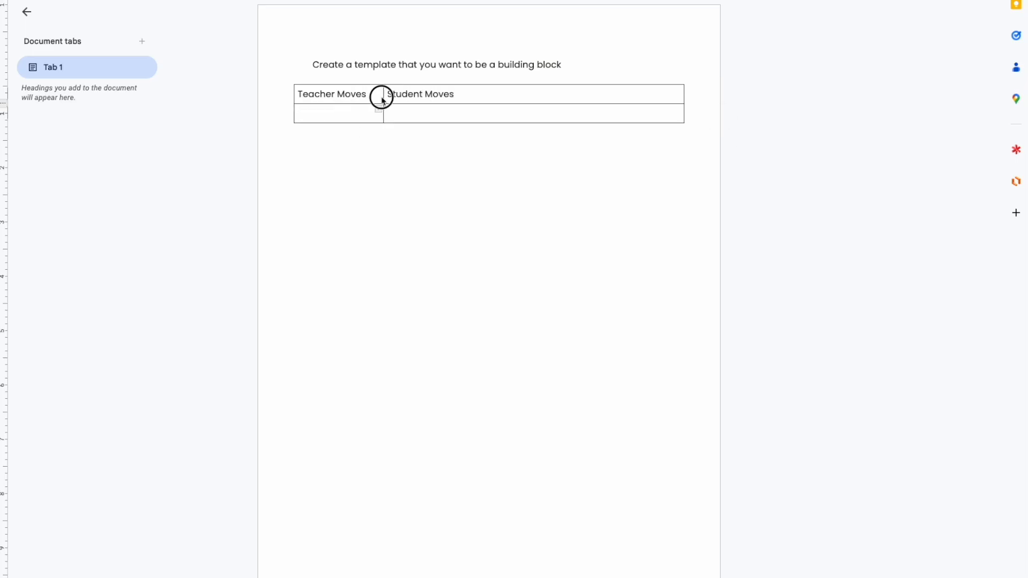
pyautogui.moveTo(382, 99); pyautogui.dragTo(477, 101)
pyautogui.click(530, 118)
pyautogui.press('Tab')
pyautogui.moveTo(440, 136); pyautogui.dragTo(502, 138)
pyautogui.rightClick(503, 137)
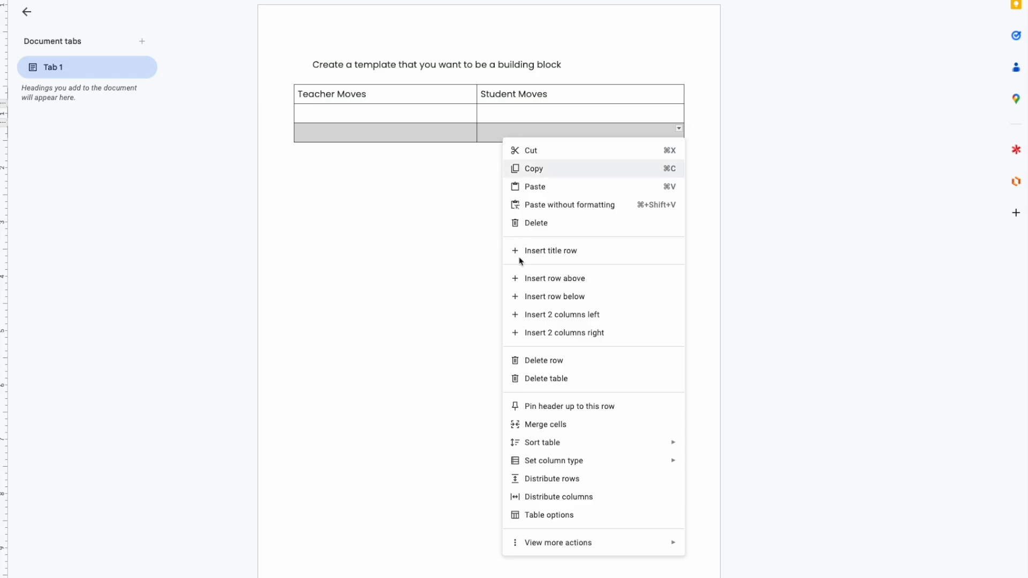
pyautogui.click(567, 425)
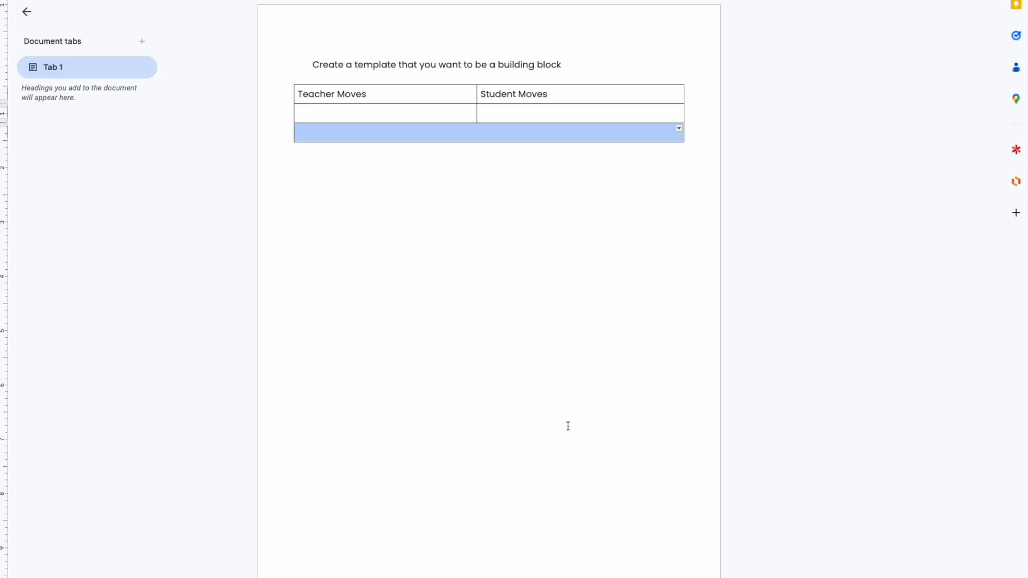
pyautogui.write('Reflection:')
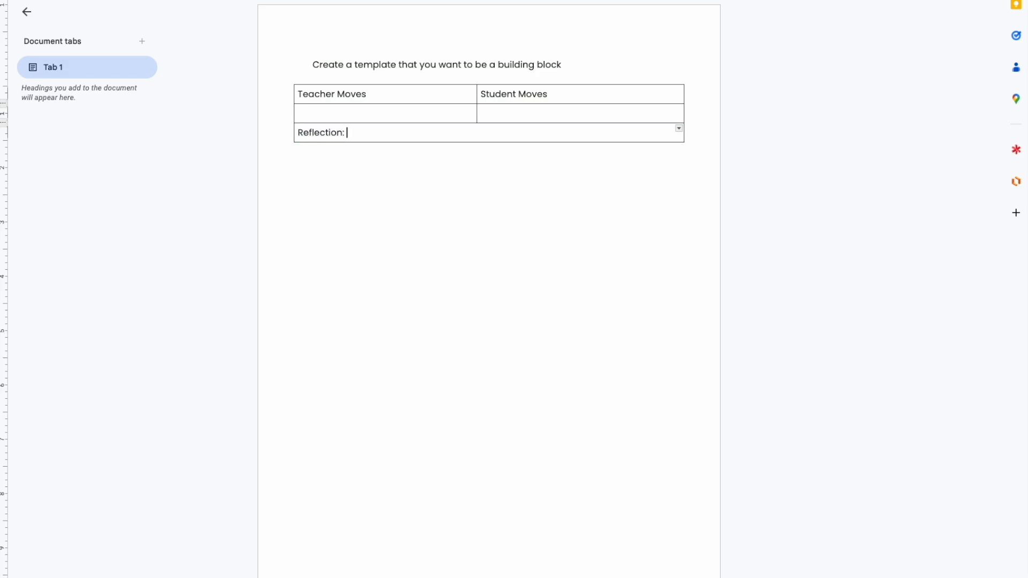
# - Make the Teacher Moves, Student Moves and Reflection labels bold, and add an empty row below Reflection
pyautogui.tripleClick(344, 97)
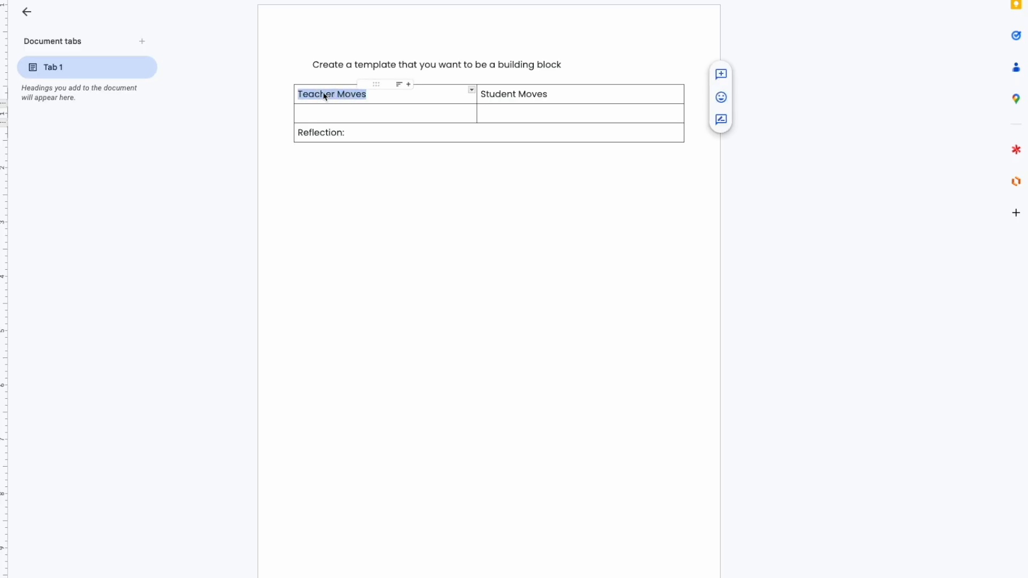
pyautogui.press('super+b')
pyautogui.click(326, 132)
pyautogui.rightClick(372, 132)
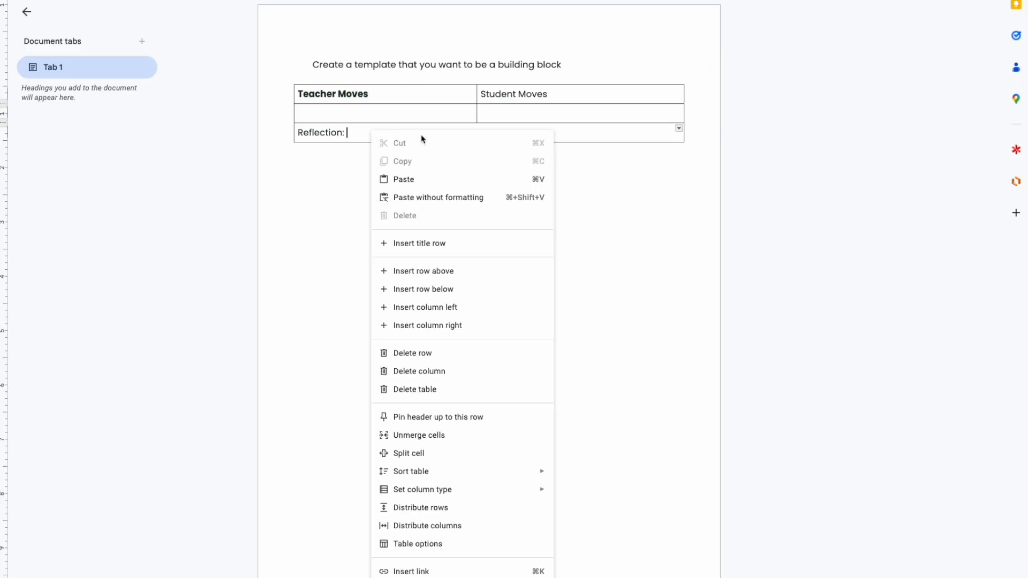
pyautogui.click(468, 289)
pyautogui.tripleClick(324, 135)
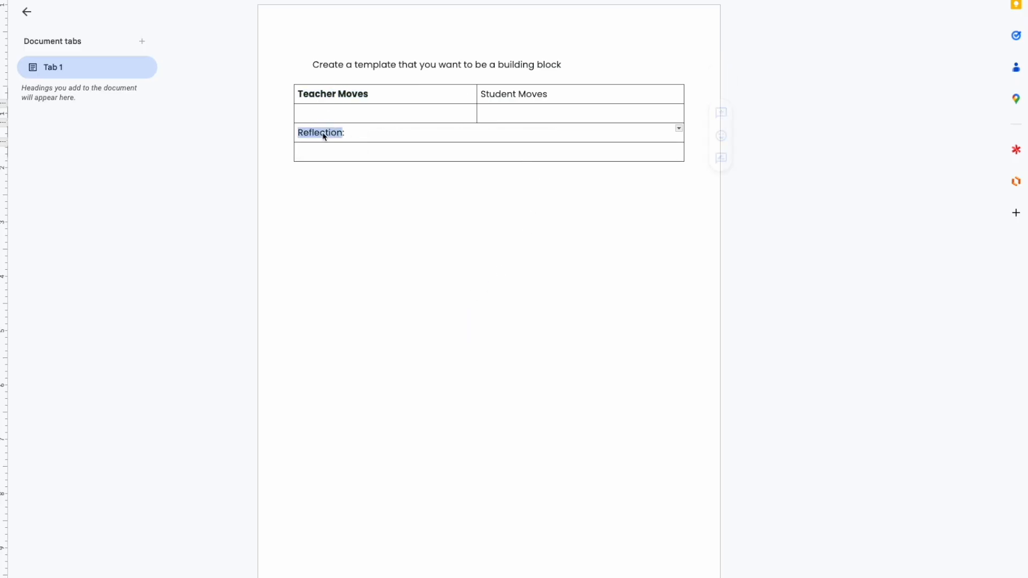
pyautogui.press('super+b')
pyautogui.tripleClick(492, 98)
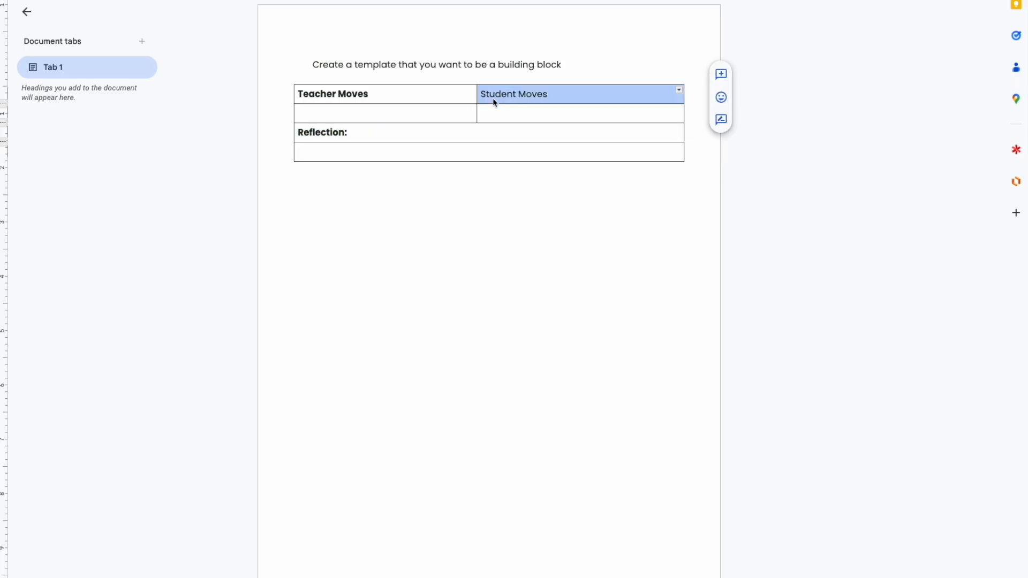
pyautogui.press('super+b')
pyautogui.click(596, 204)
# - Delete the line "Create a template that you want to be a building block" above the table
pyautogui.tripleClick(368, 65)
pyautogui.press('BackSpace')
pyautogui.click(401, 193)
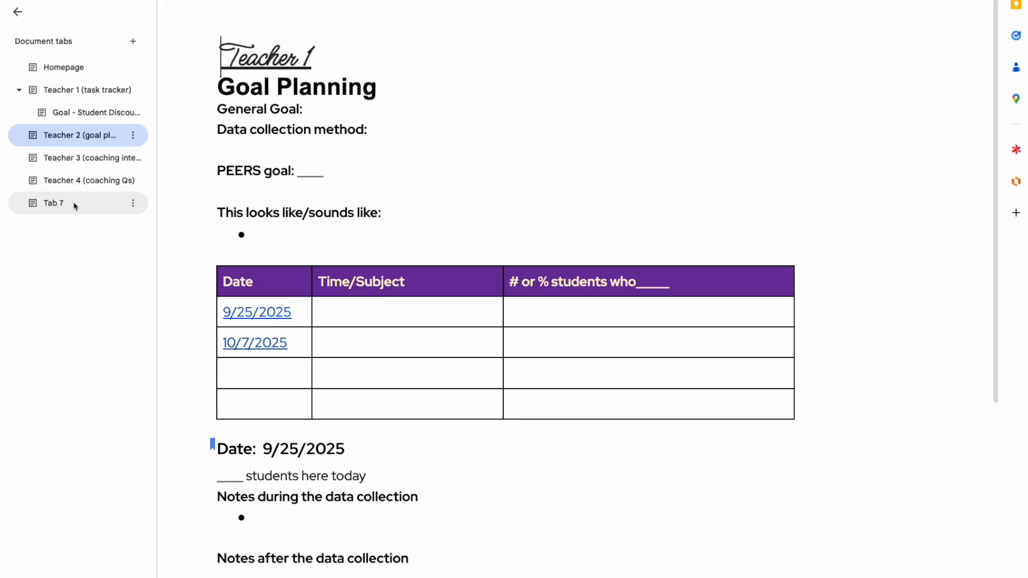
# - Switch to the Coaching Notes Template and replace all of Tab 7's content with the Observation building block
pyautogui.click(73, 206)
pyautogui.scroll(-4, 268, 250)
pyautogui.hotkey('ctrl', 'a')
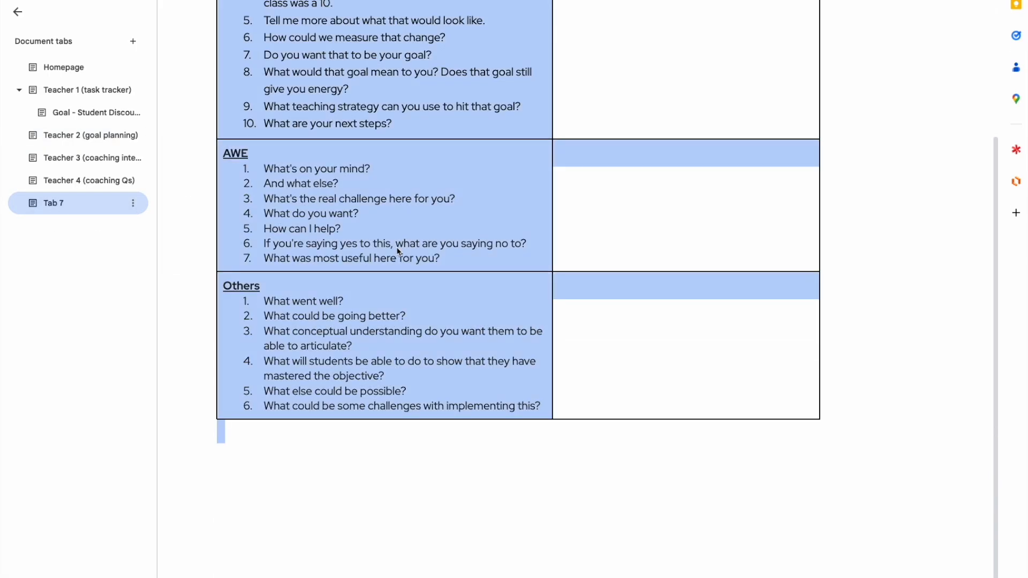
pyautogui.press('BackSpace')
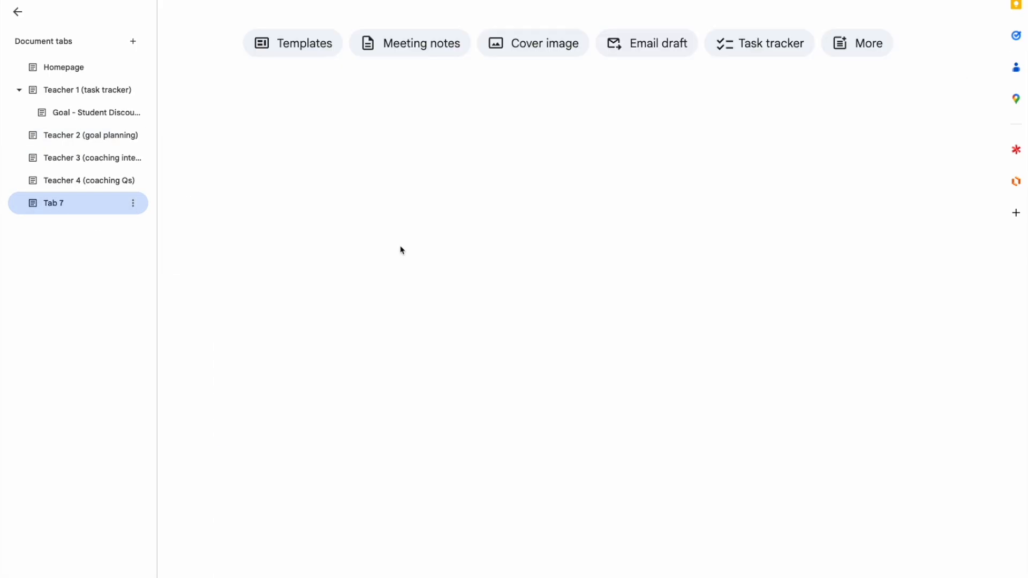
pyautogui.write('@obser')
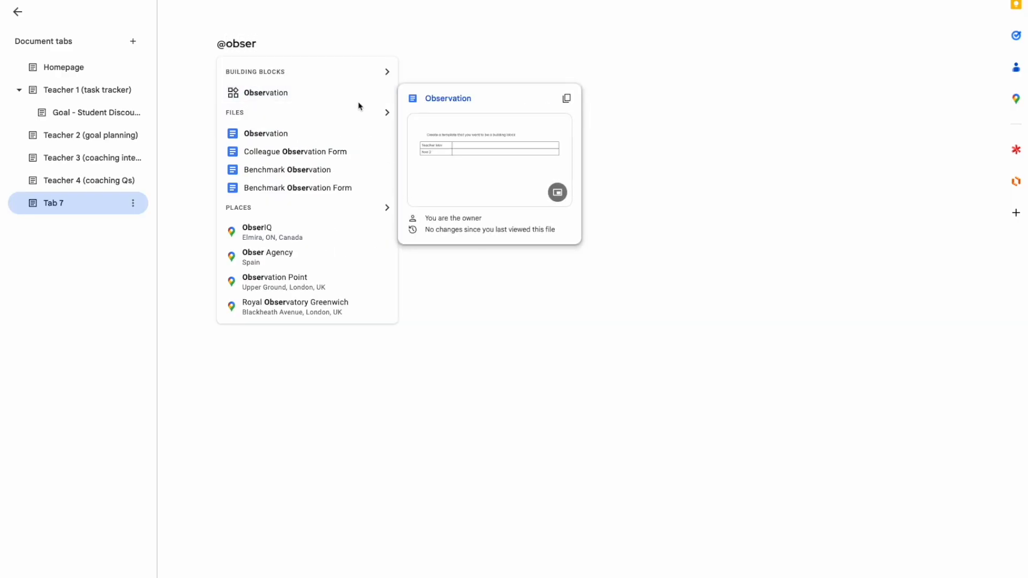
pyautogui.click(286, 95)
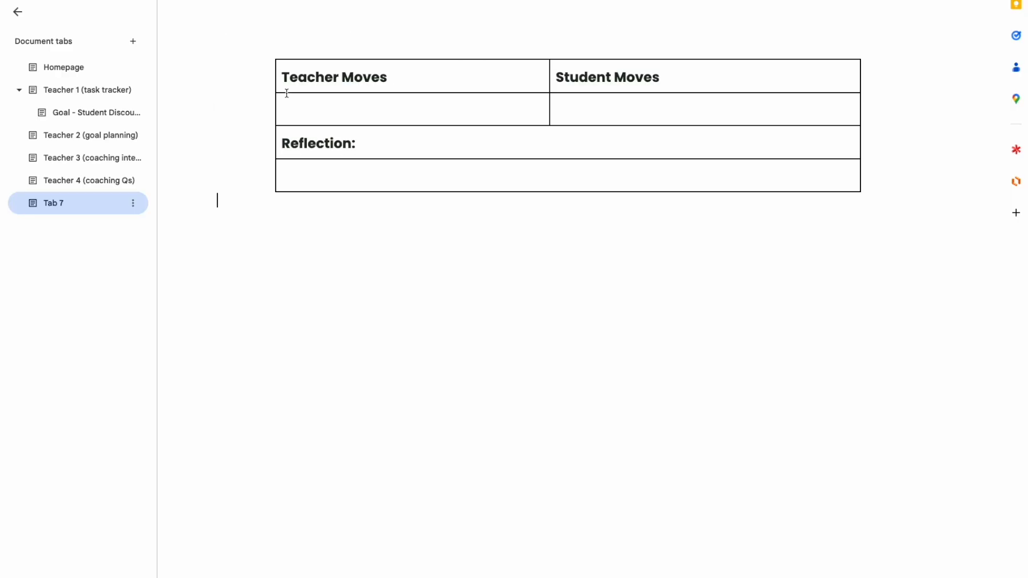